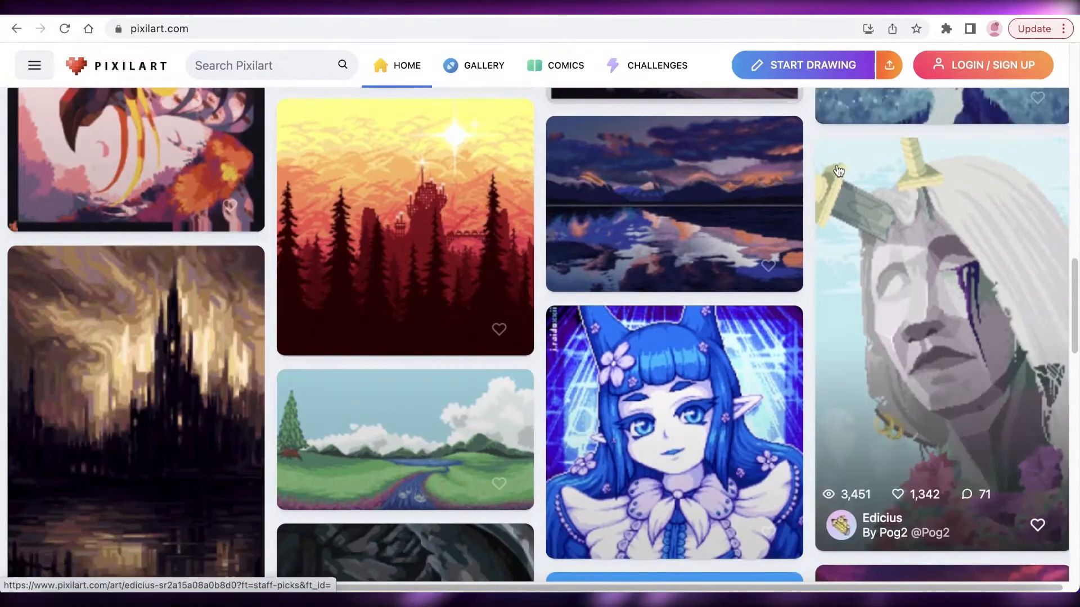
Browse the pixel artworks featured on the Pixilart home page
scroll(839, 172, down, 3)
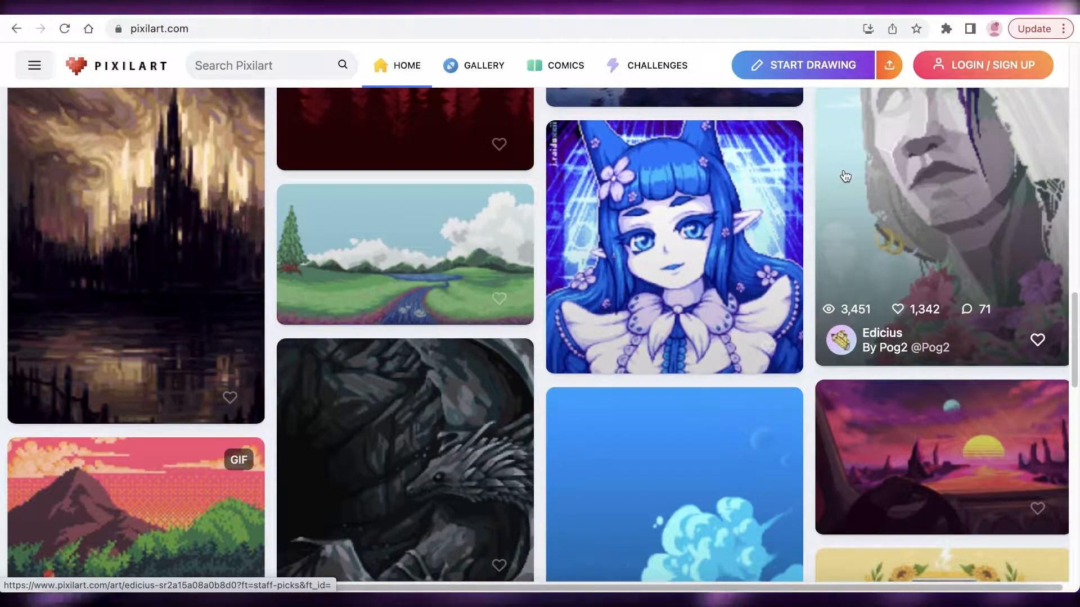
scroll(845, 176, down, 6)
scroll(843, 171, down, 4)
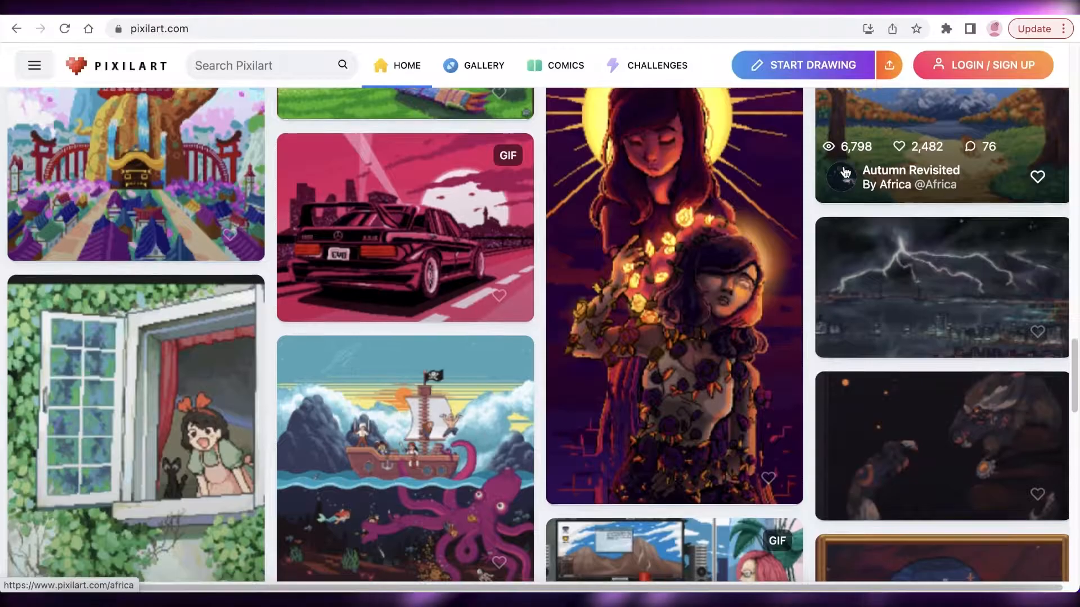
scroll(845, 172, down, 8)
scroll(802, 153, down, 8)
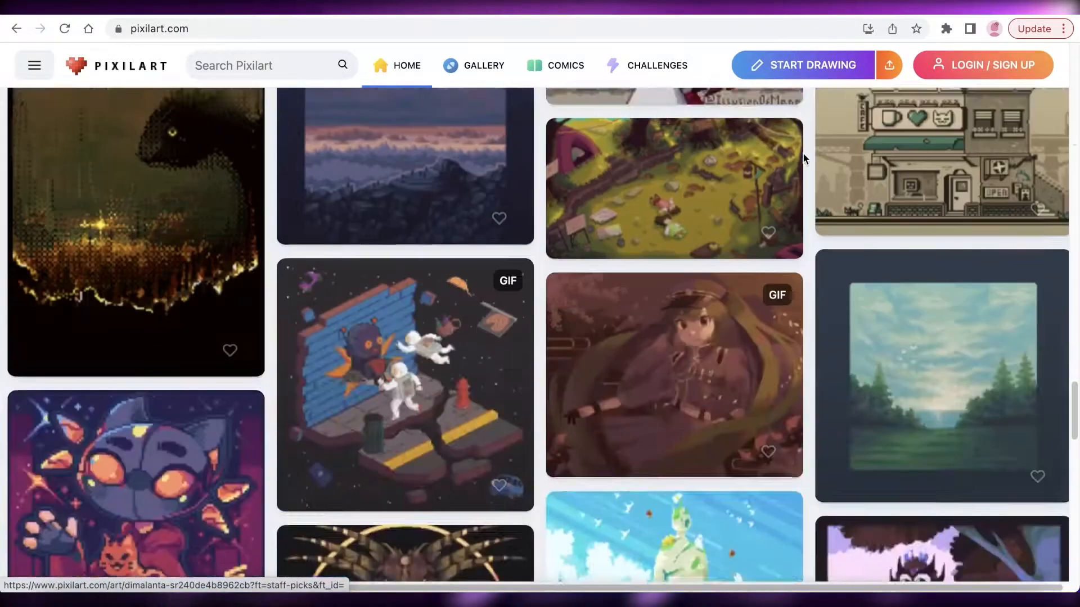
scroll(727, 144, down, 7)
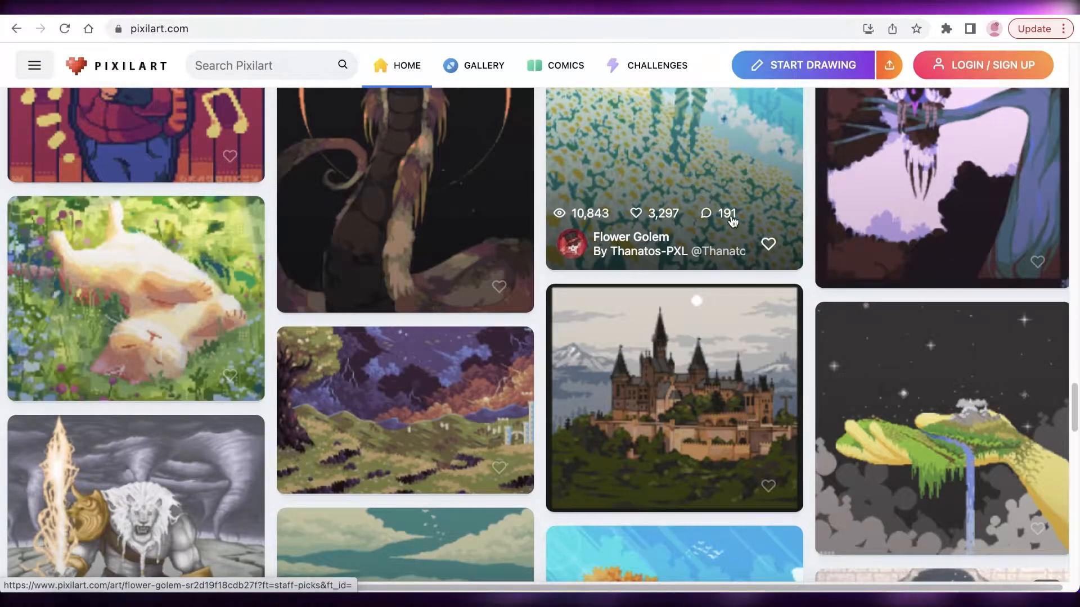
scroll(738, 210, down, 8)
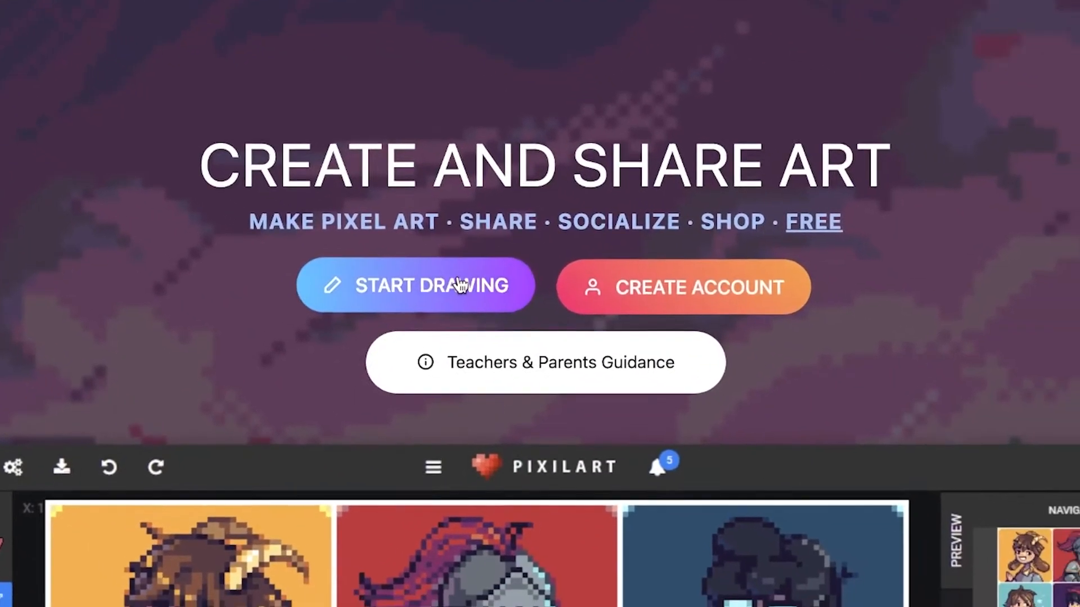
Create a new blank drawing 30 pixels wide and 30 pixels high, discarding the autosaved drawing
click(462, 287)
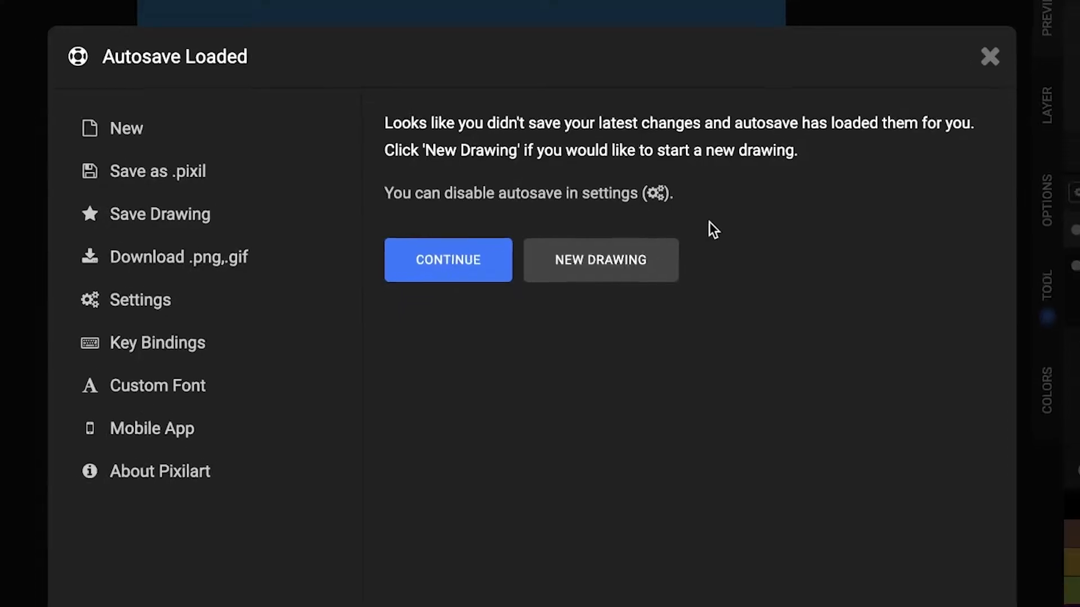
click(564, 263)
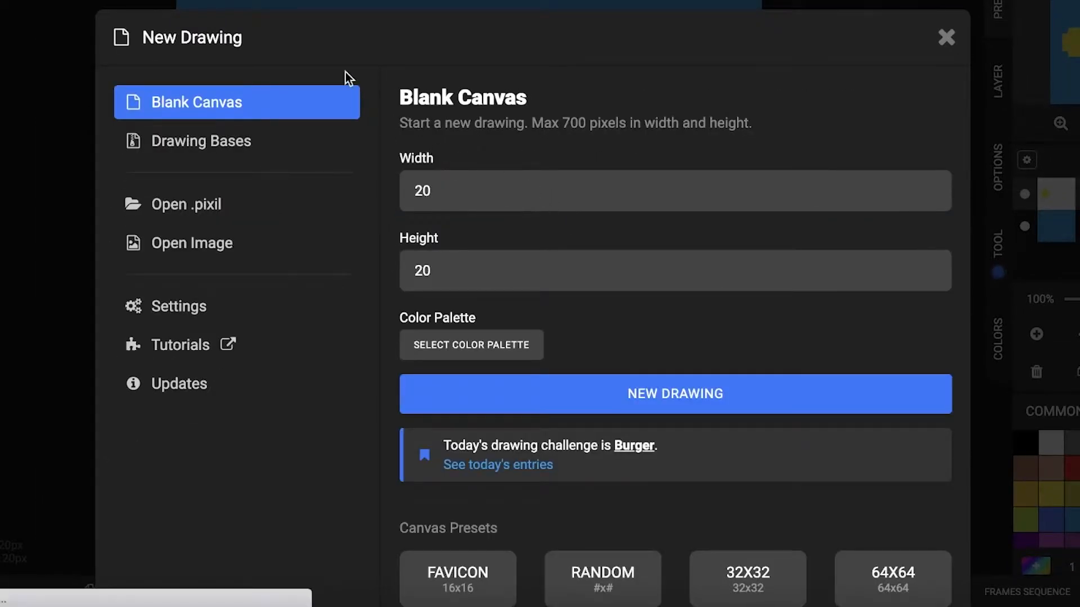
scroll(454, 54, down, 1)
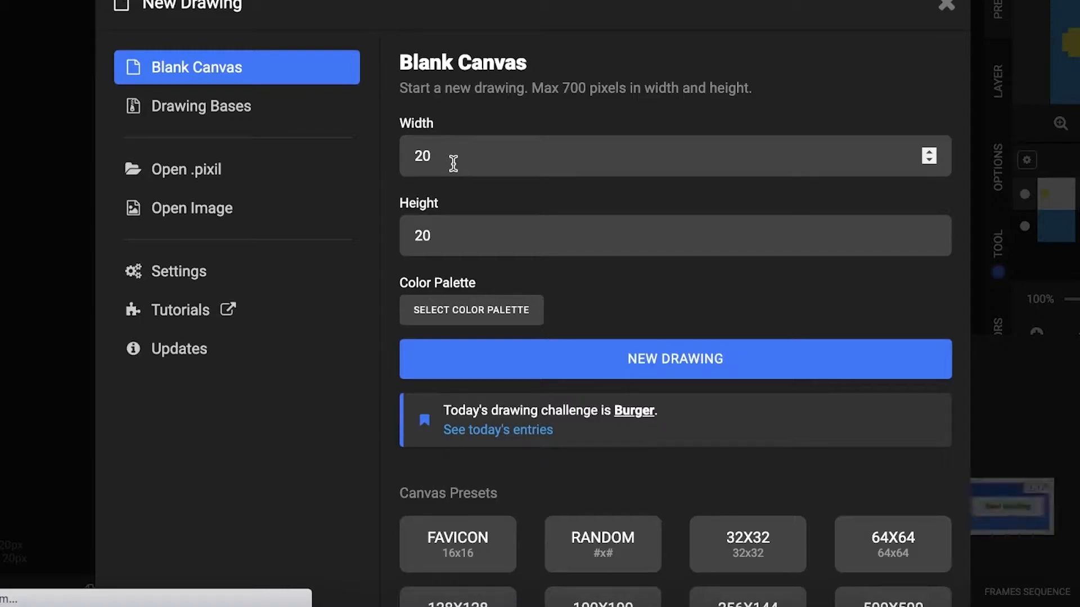
click(408, 153)
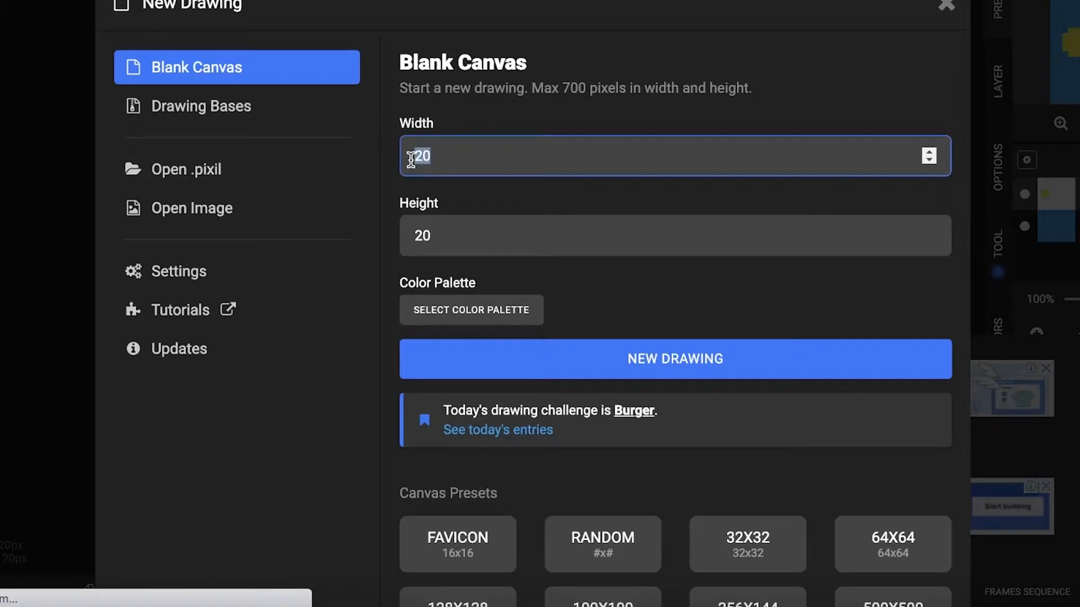
text(30)
key(Tab)
text(30)
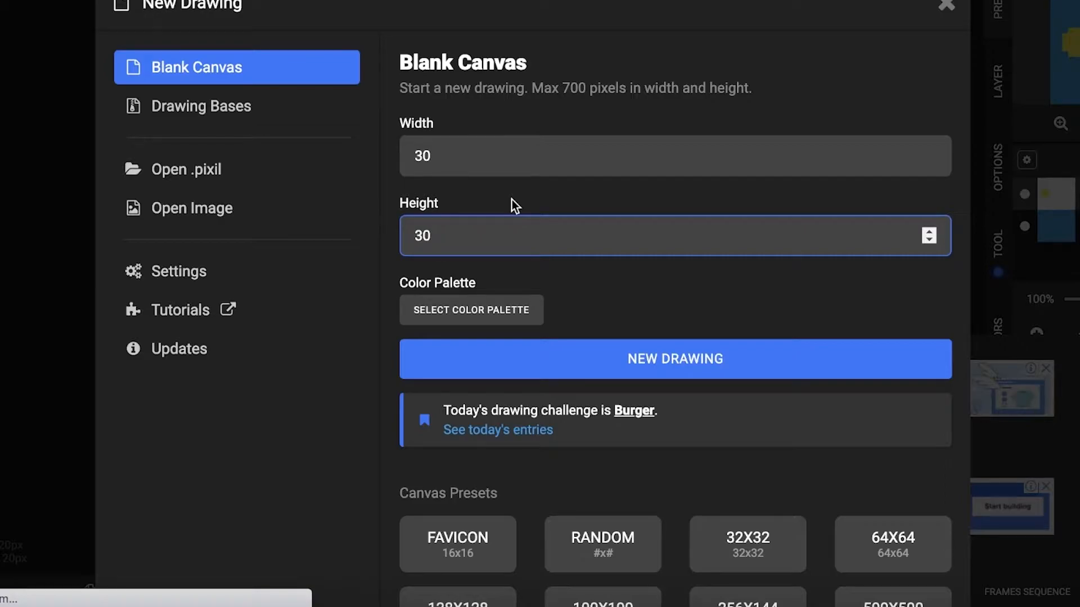
click(610, 358)
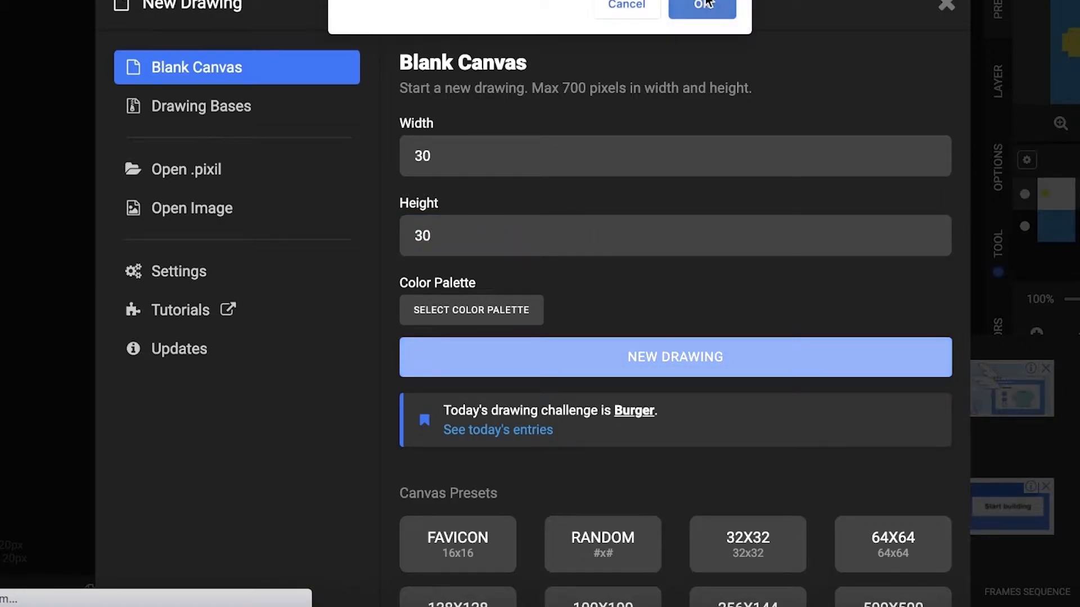
click(707, 5)
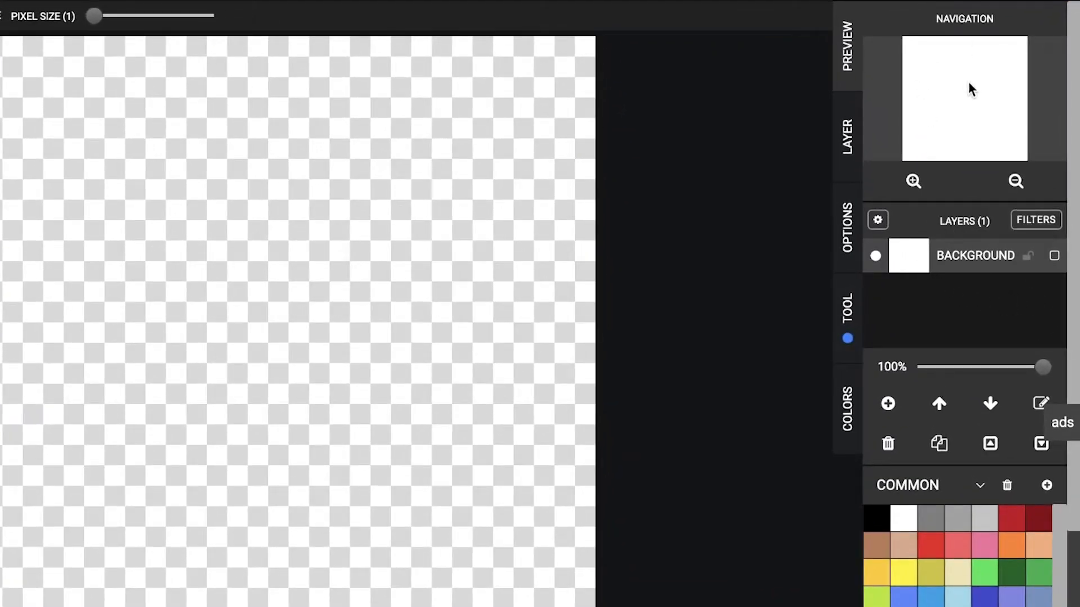
Examine the layer settings with their blend modes, the global options, the tool options and the color settings
click(847, 136)
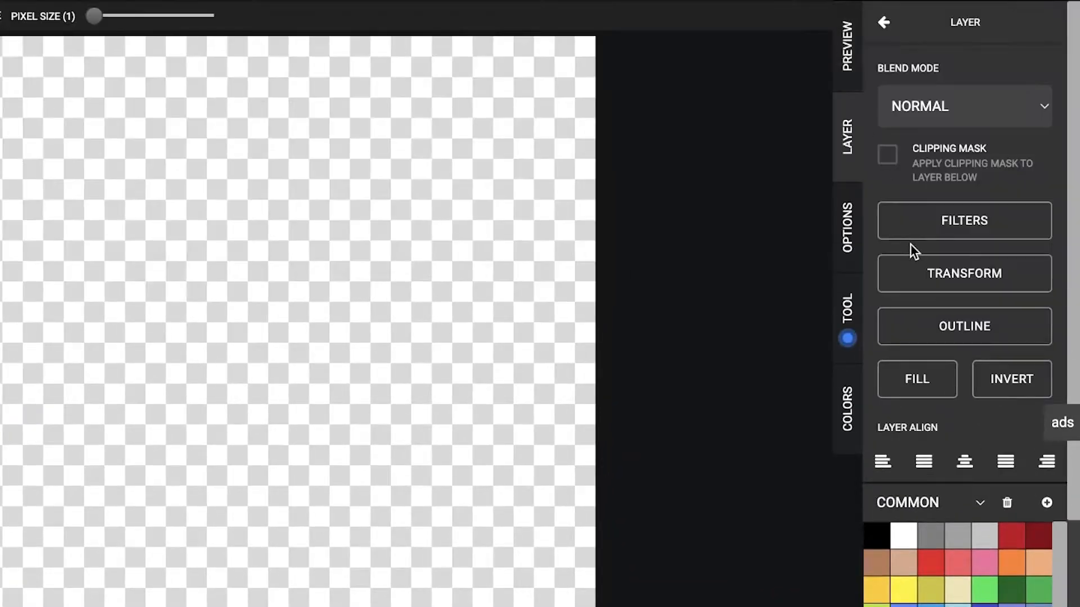
click(928, 106)
click(928, 104)
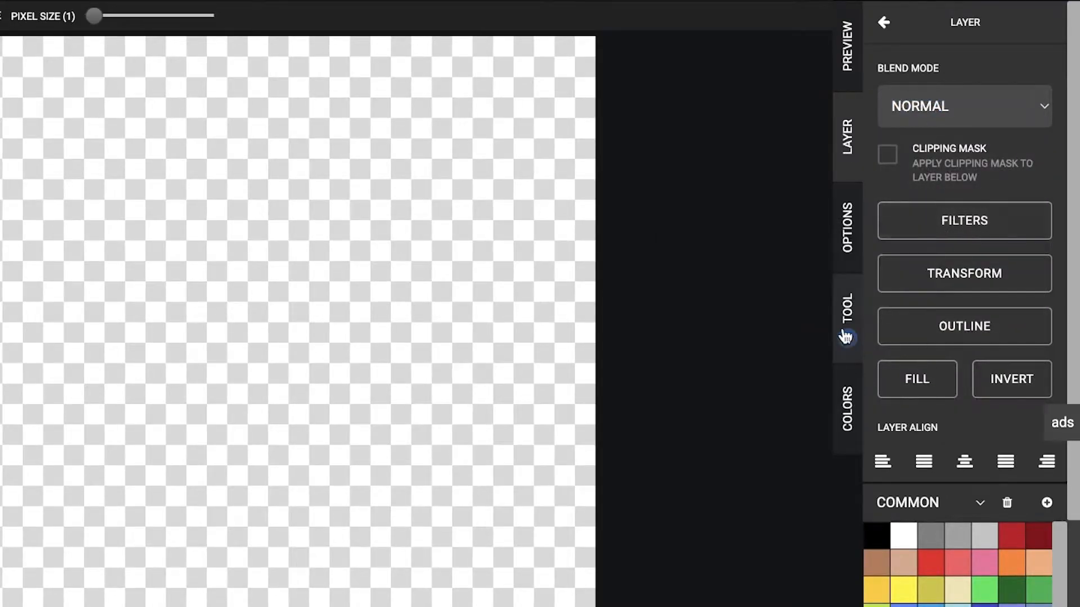
click(842, 251)
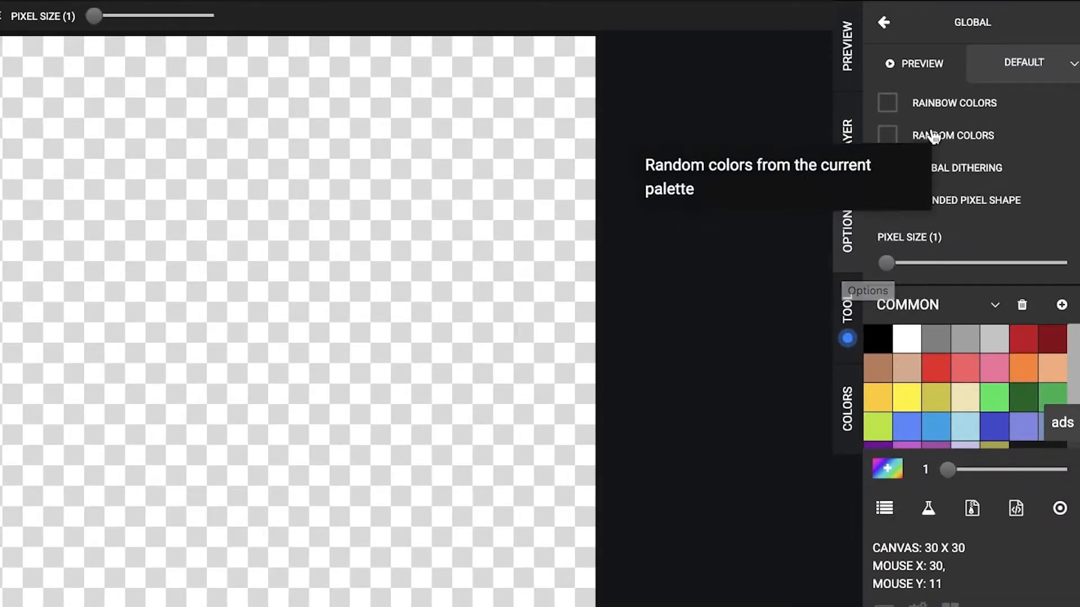
click(842, 308)
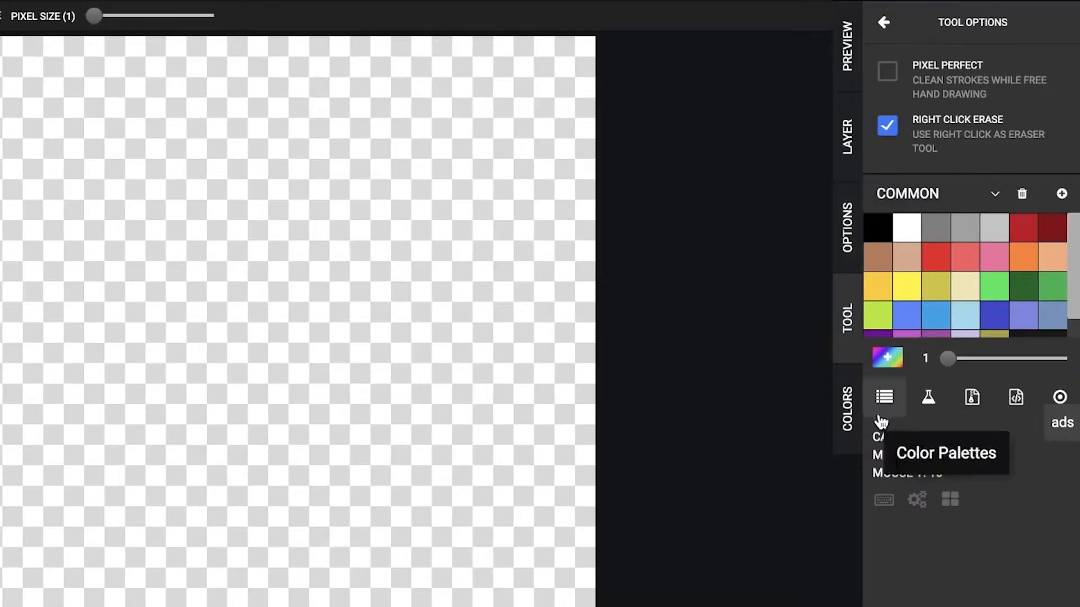
click(850, 416)
click(847, 63)
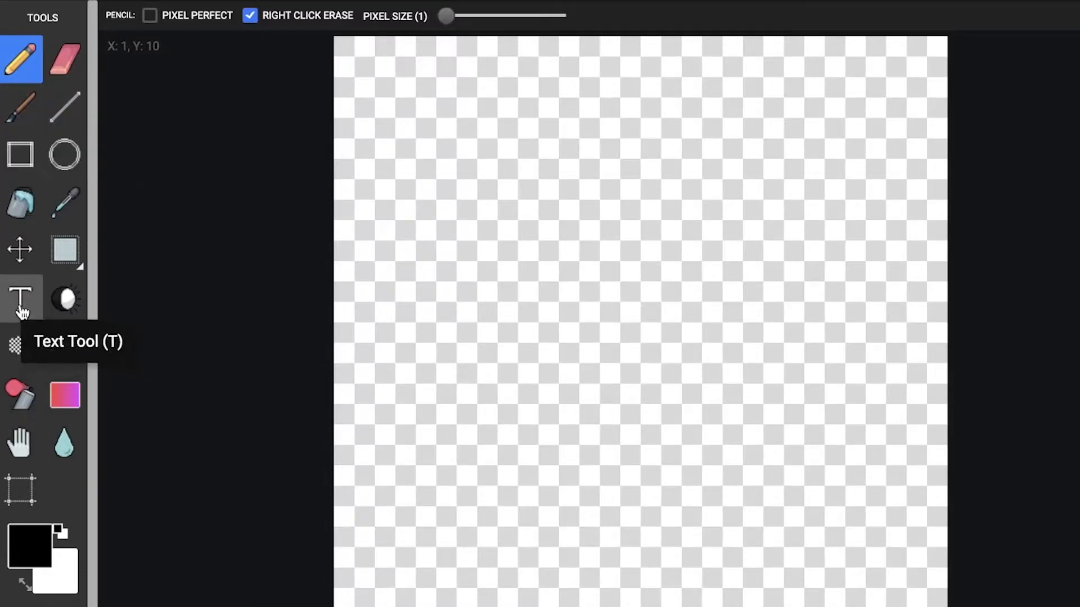
Fill the whole Background layer with the medium blue from the Common palette using the Bucket tool
click(20, 203)
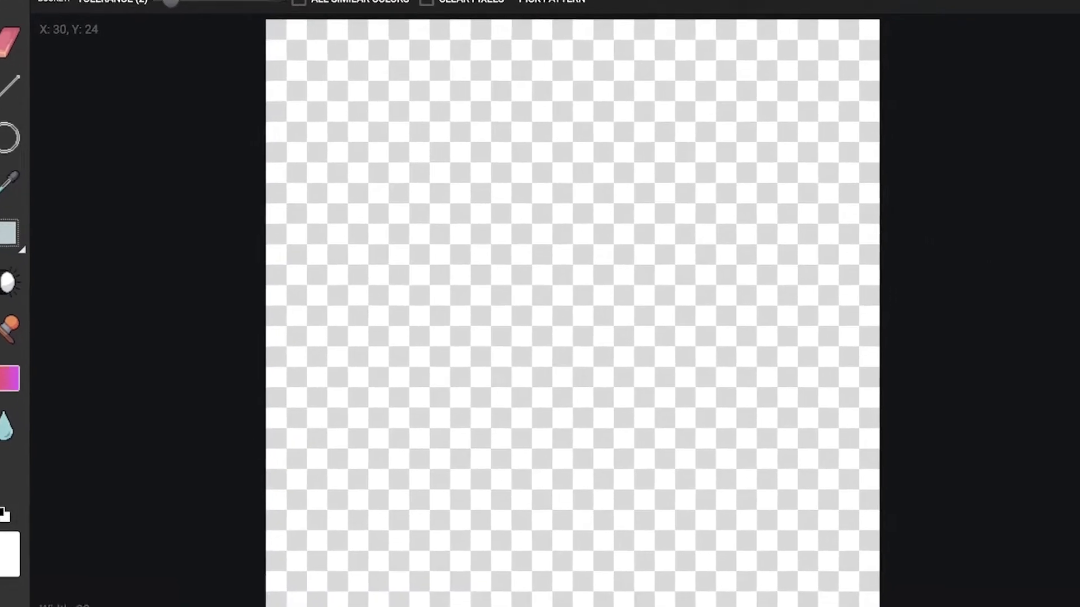
click(1048, 541)
click(583, 274)
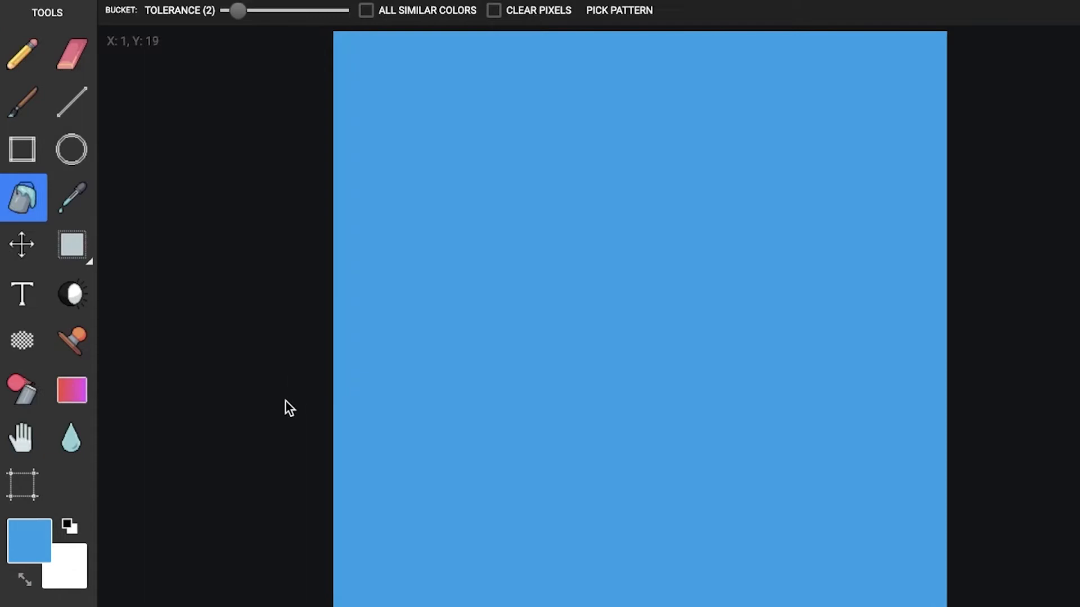
Lock the Background layer and try to paint on it with the Brush tool
click(35, 59)
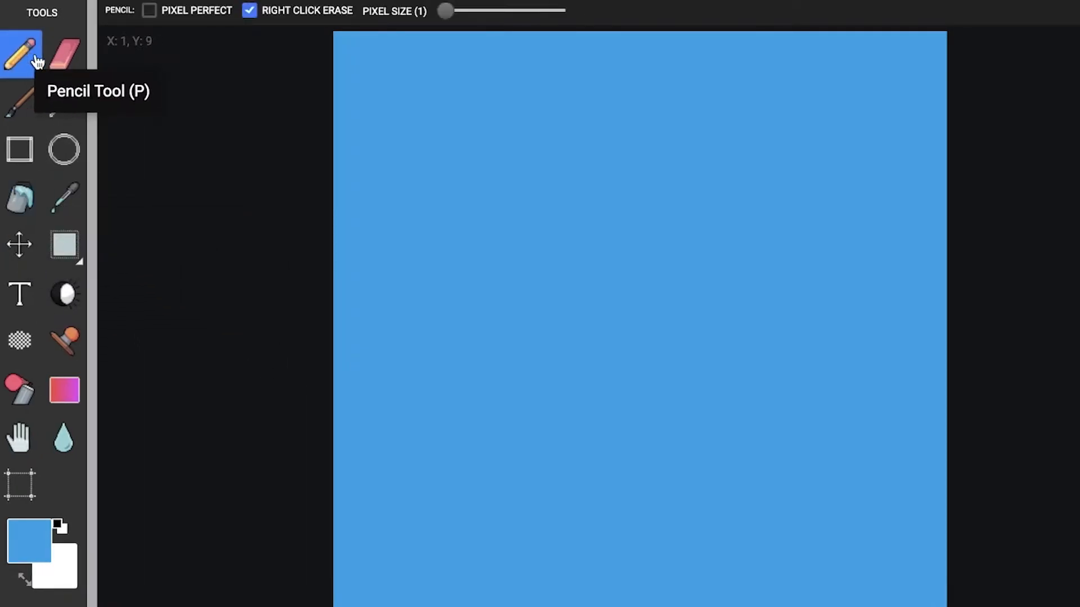
click(22, 102)
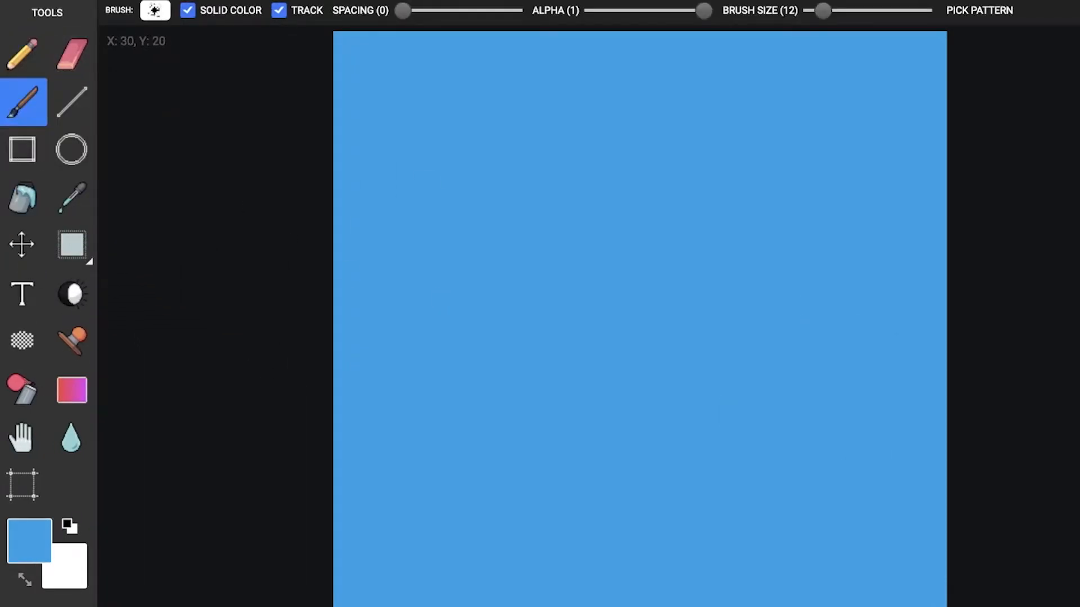
click(981, 251)
click(873, 251)
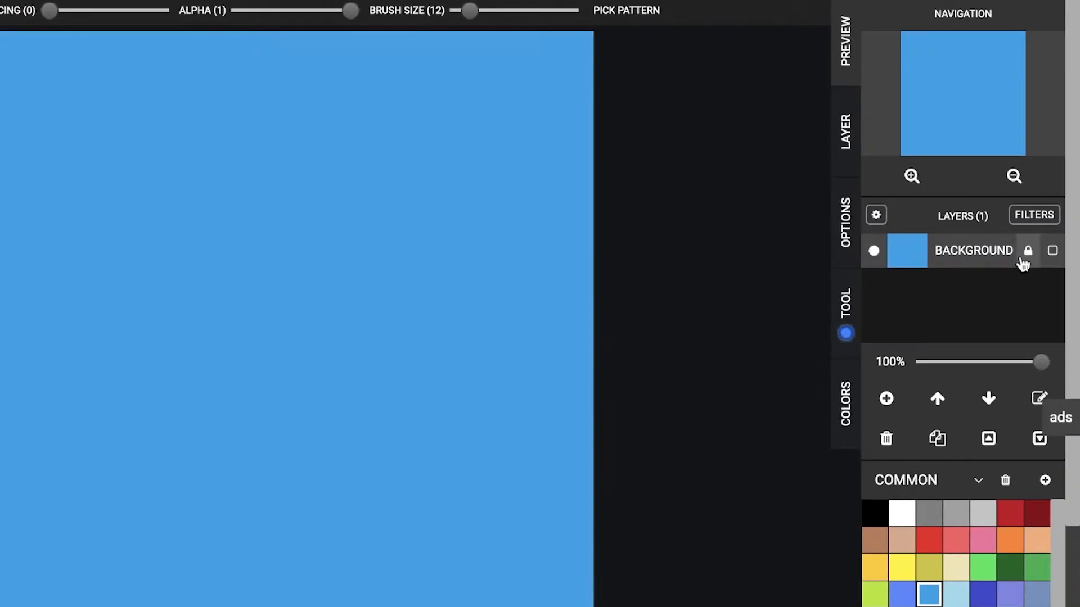
click(382, 185)
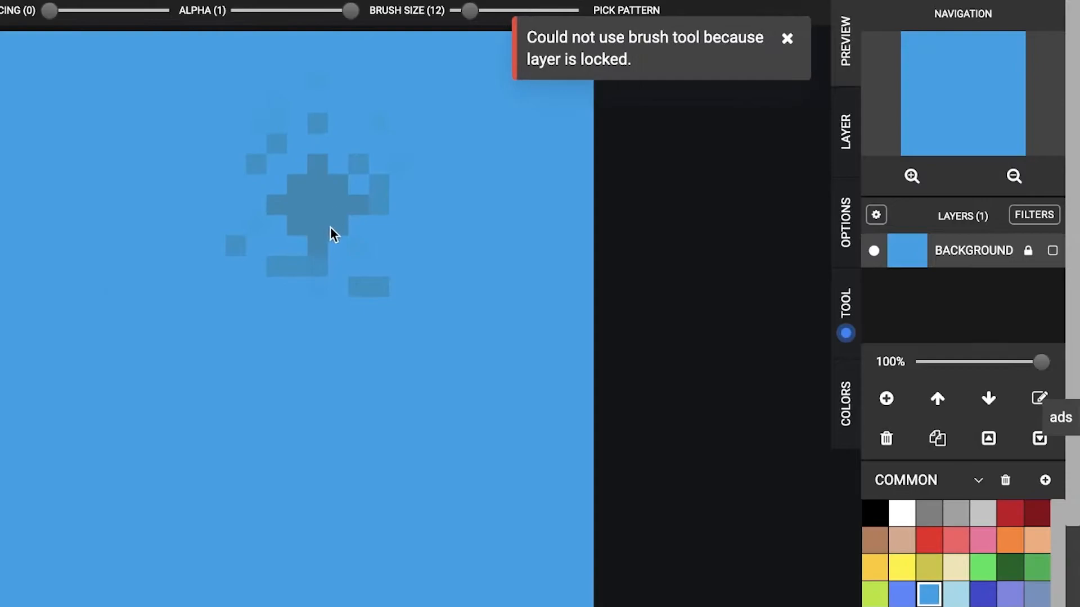
click(786, 34)
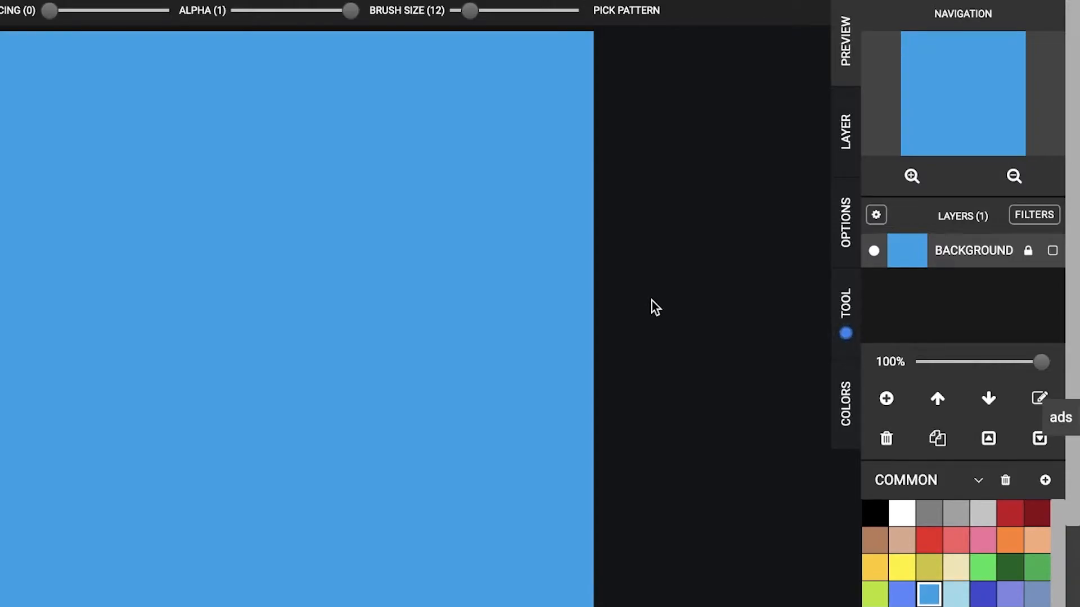
Add a new layer above the Background, and hide and show the Background layer
click(886, 400)
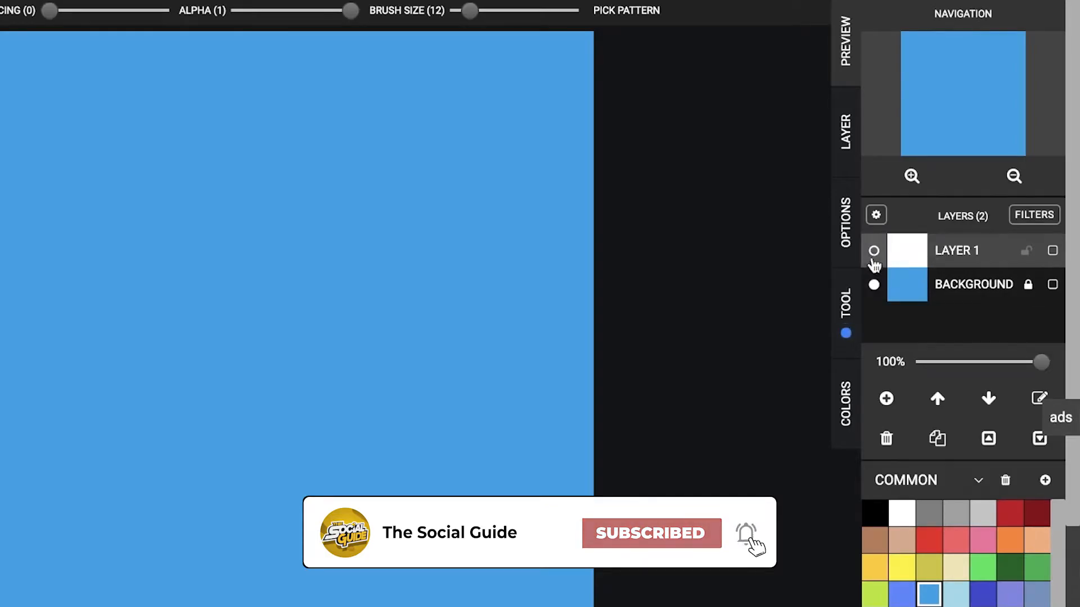
click(877, 284)
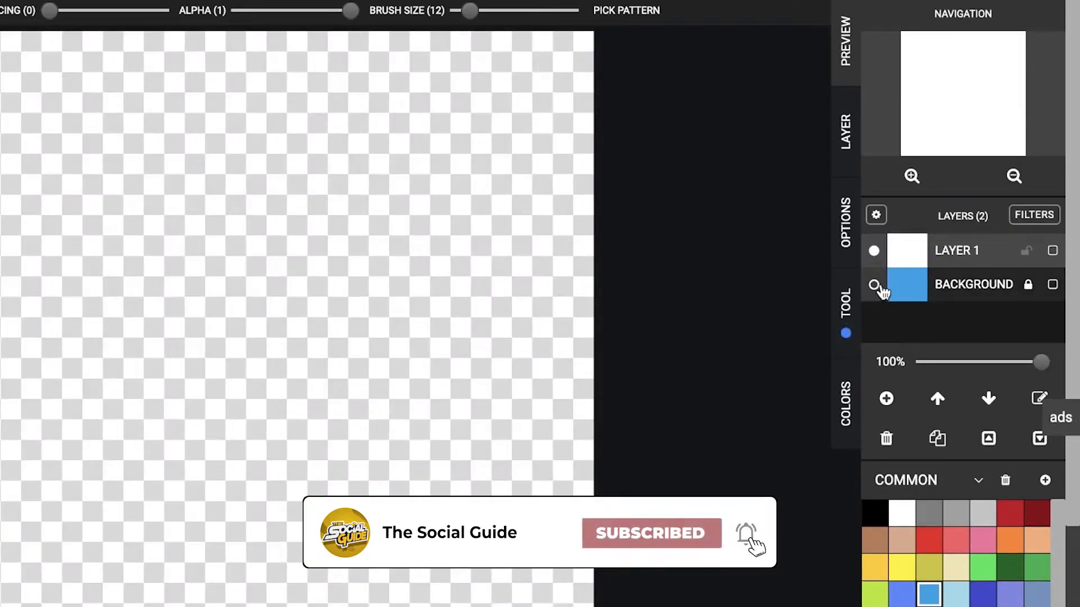
click(880, 286)
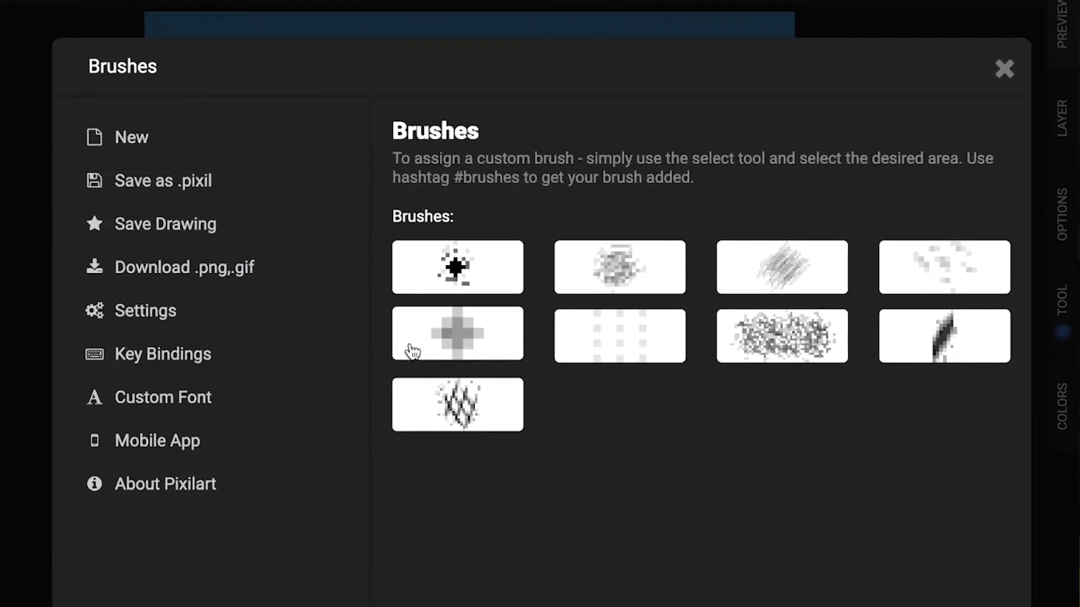
Choose the gray plus-shaped brush from the brush collection and dismiss the advertisement covering the canvas
click(487, 348)
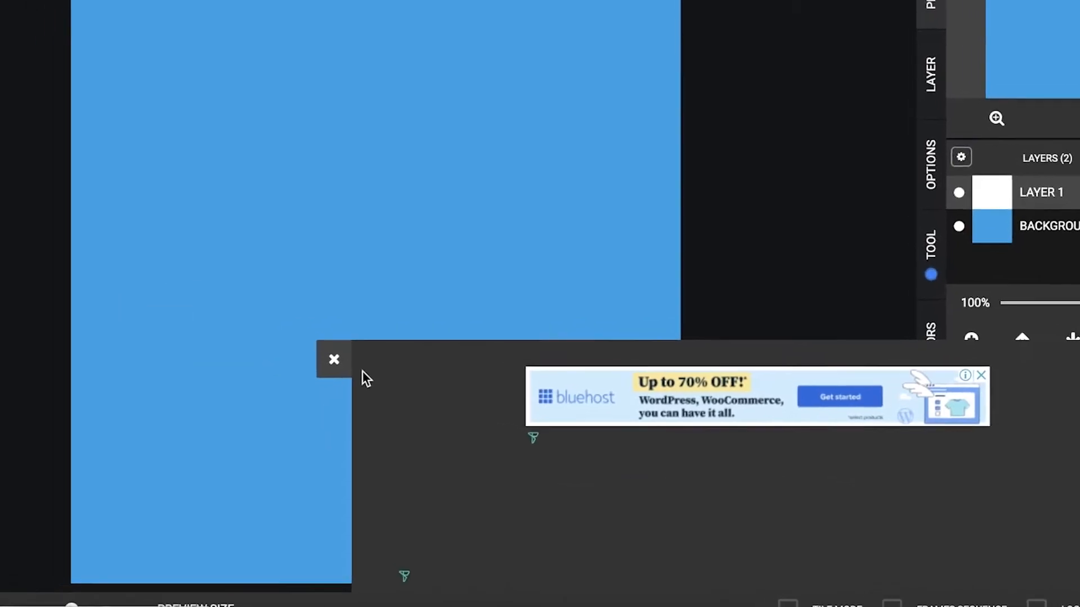
click(331, 359)
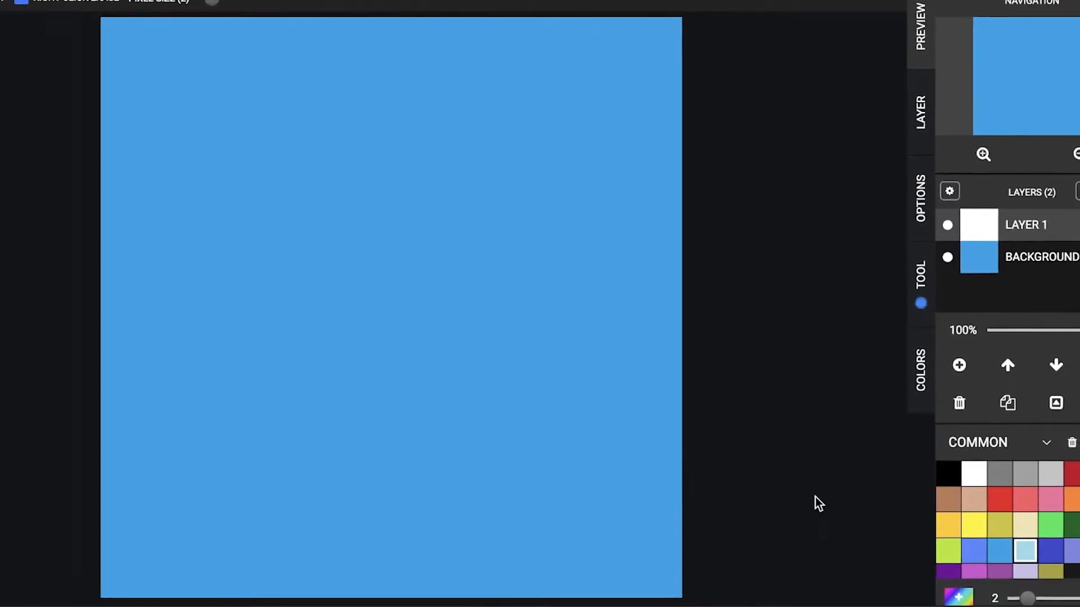
Mix a muted gray-blue drawing color with hex value 6897ba in the color picker
scroll(958, 573, down, 1)
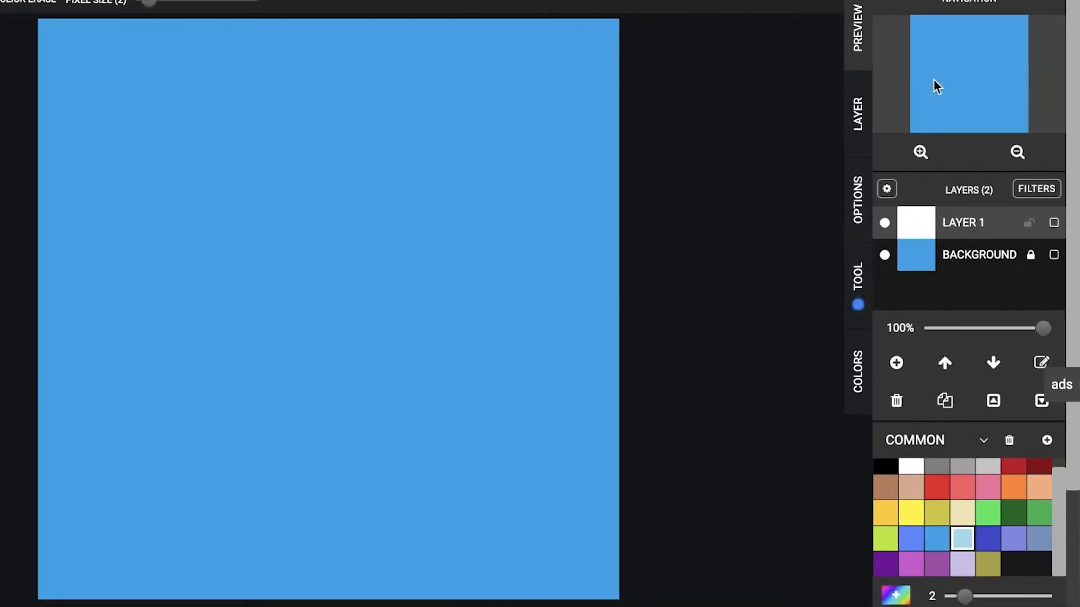
click(856, 362)
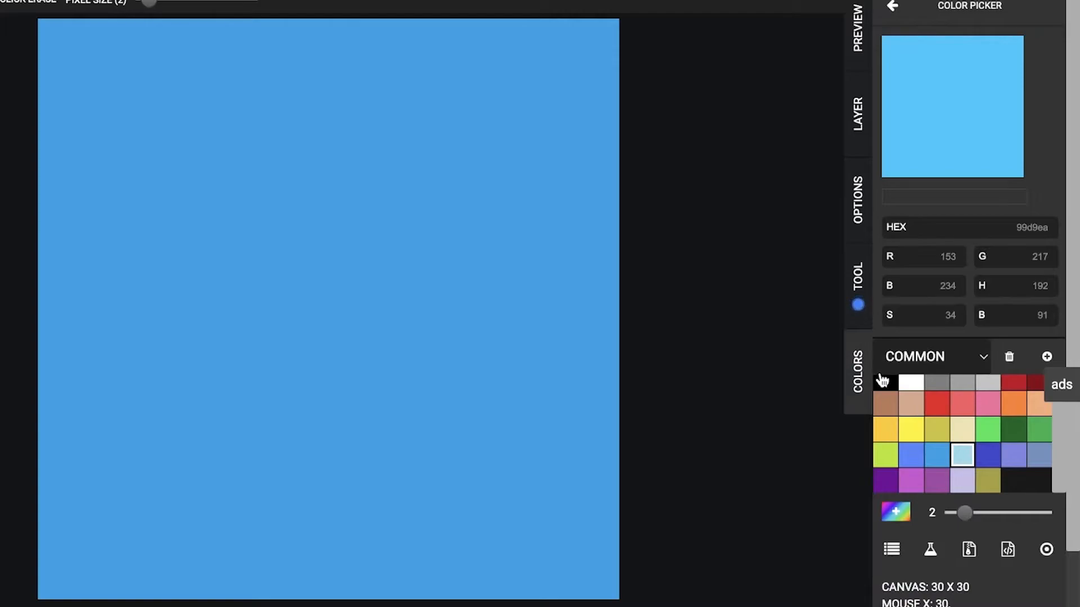
click(892, 512)
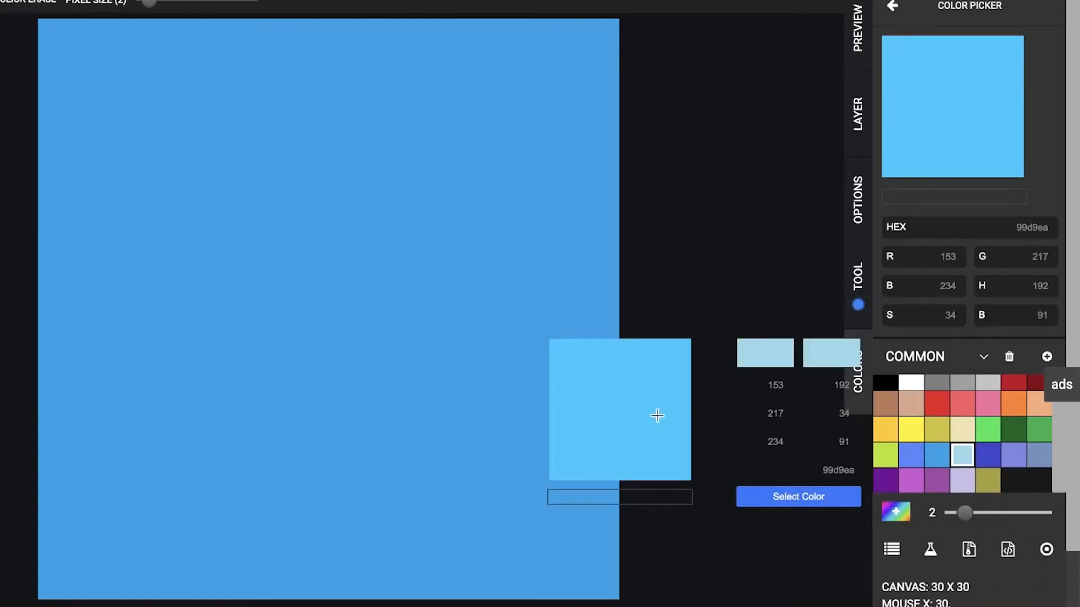
mouse_move(713, 384)
mouse_down()
mouse_move(713, 410)
mouse_move(710, 397)
mouse_up()
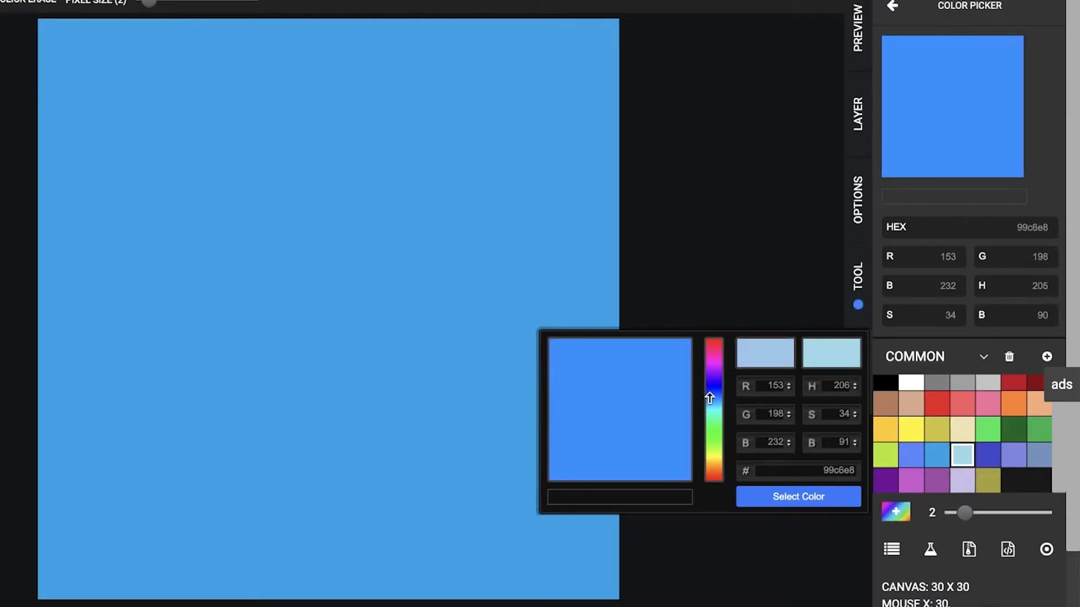
click(642, 426)
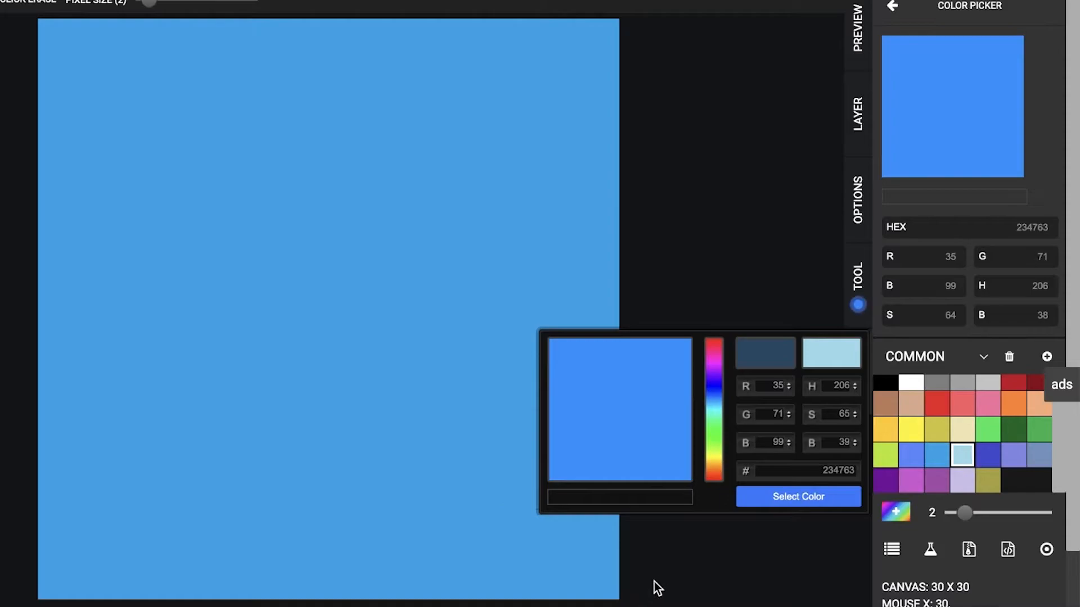
drag(614, 417, 600, 375)
click(643, 553)
Draw a solid gray-blue ground with an uneven stepped top edge across the lower part of the canvas
drag(542, 532, 501, 535)
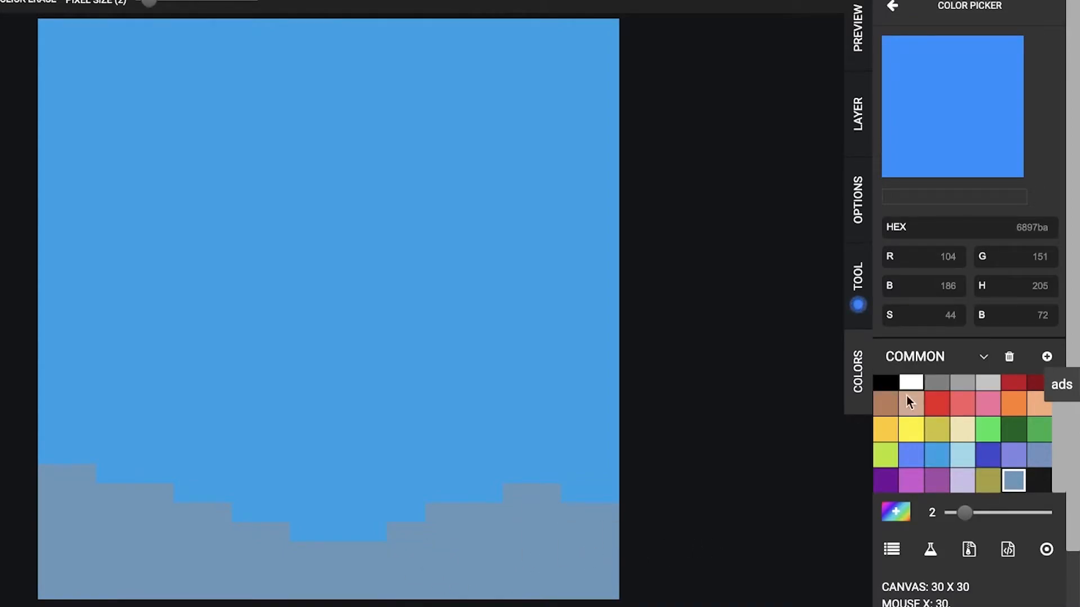
Paint a light blue band in color 99d9ea along the stepped top edge of the gray-blue ground, across the full canvas width
click(937, 455)
click(967, 466)
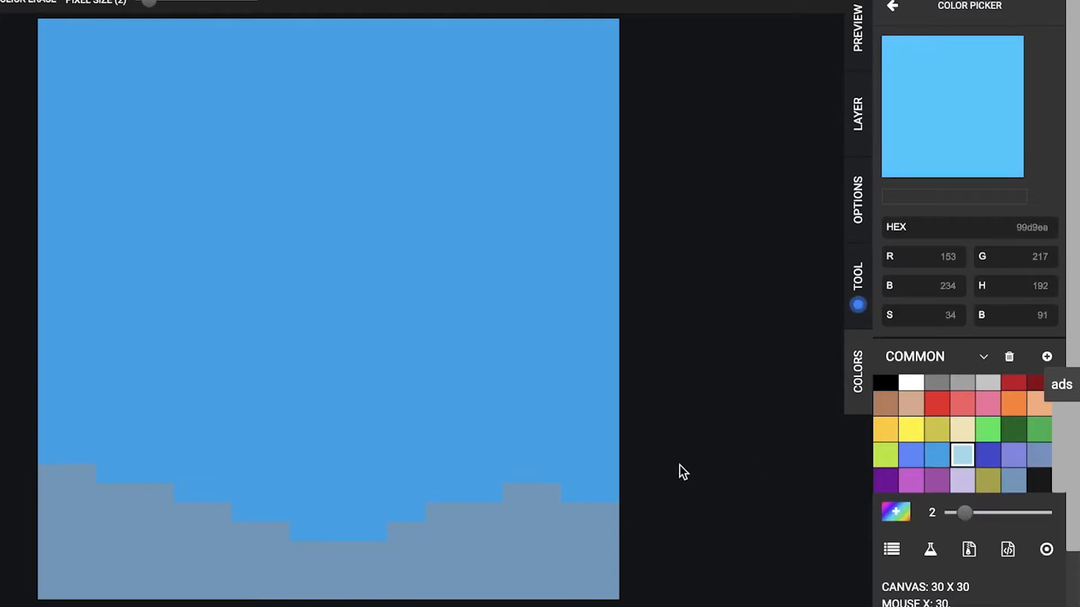
drag(489, 473, 520, 501)
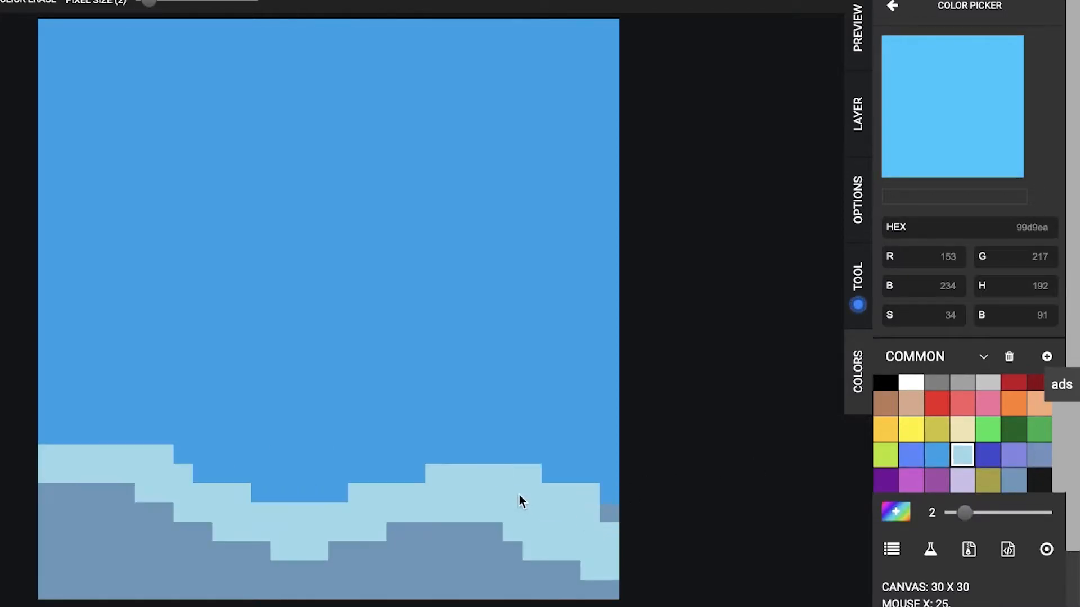
click(610, 503)
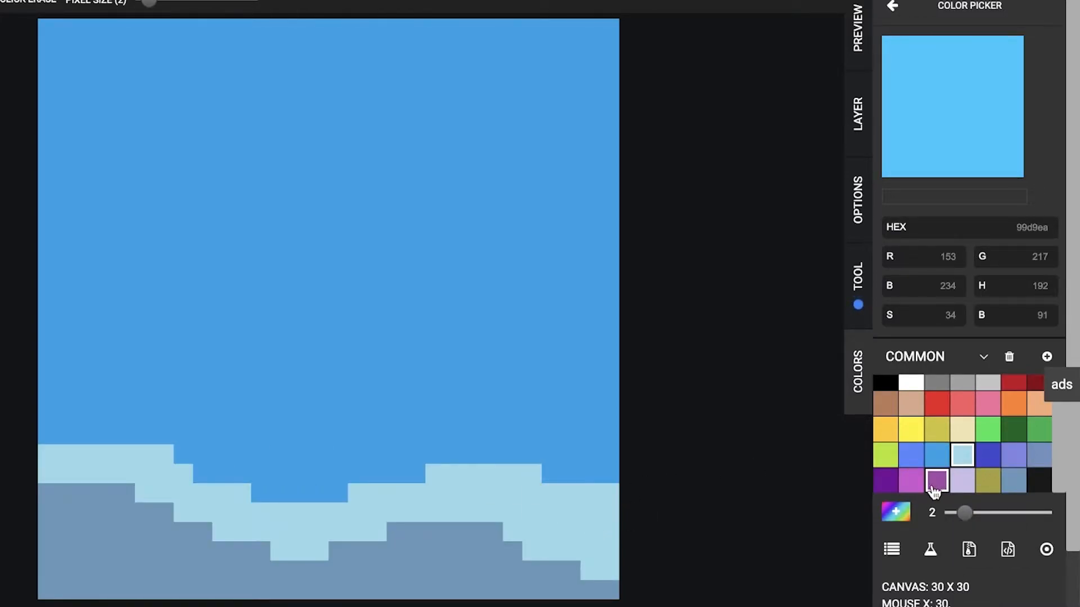
Mix a purple-blue drawing color with hex value 6779b8 and add it to the Common palette
click(1013, 481)
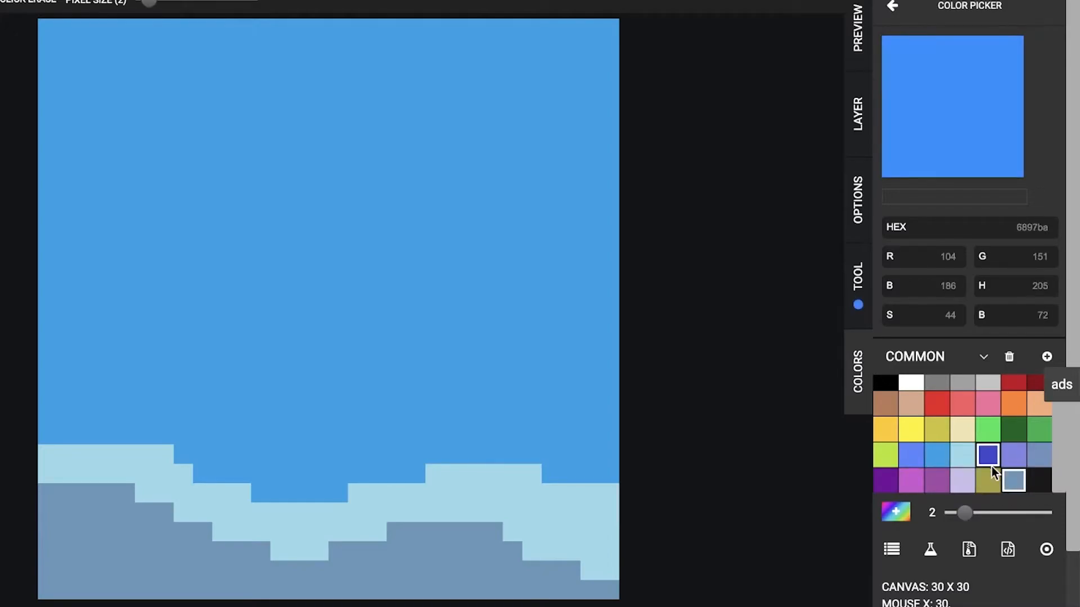
scroll(1041, 438, down, 2)
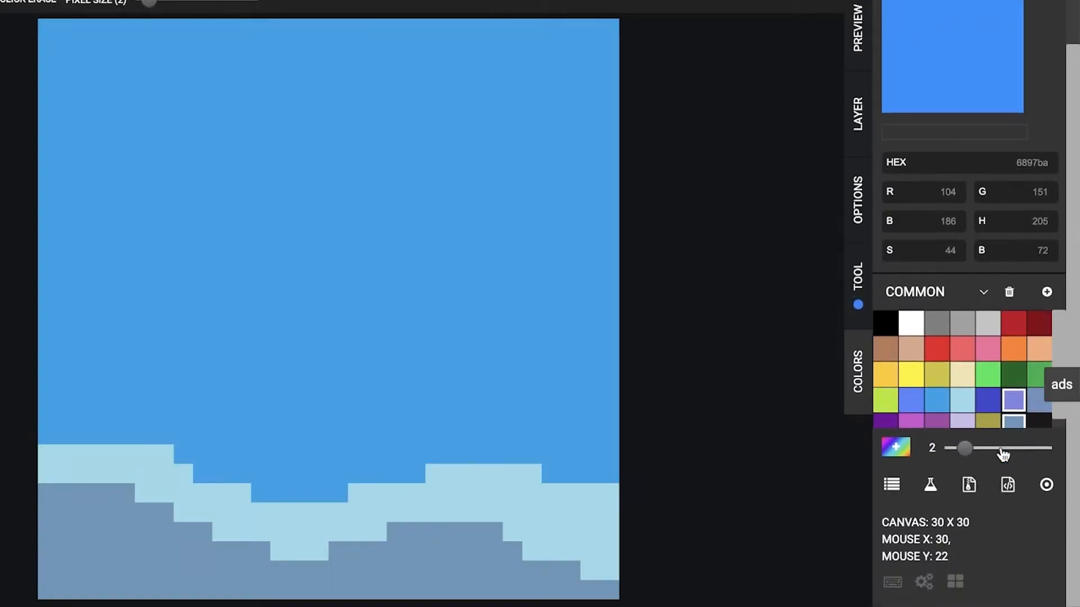
click(922, 293)
click(1013, 373)
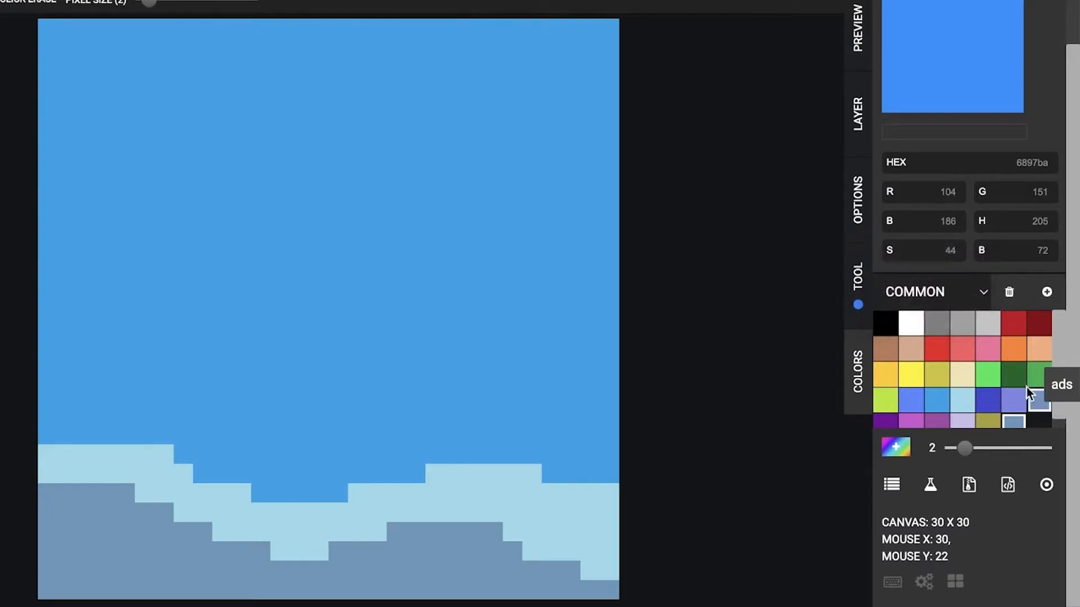
click(1039, 404)
scroll(1022, 423, down, 1)
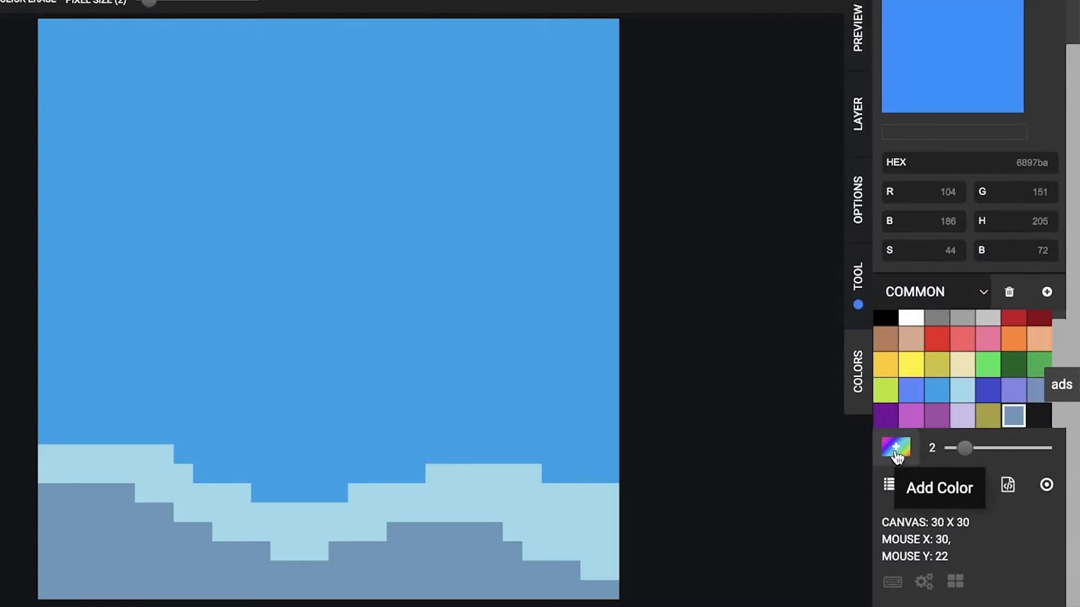
click(896, 448)
mouse_move(716, 543)
mouse_down()
mouse_move(720, 529)
mouse_move(701, 517)
mouse_move(724, 522)
mouse_move(713, 513)
mouse_move(722, 530)
mouse_up()
Paint an uneven purple-blue ridge above the light blue band, rising at its right end, and cover its right slope with gray-blue 6897ba
click(396, 474)
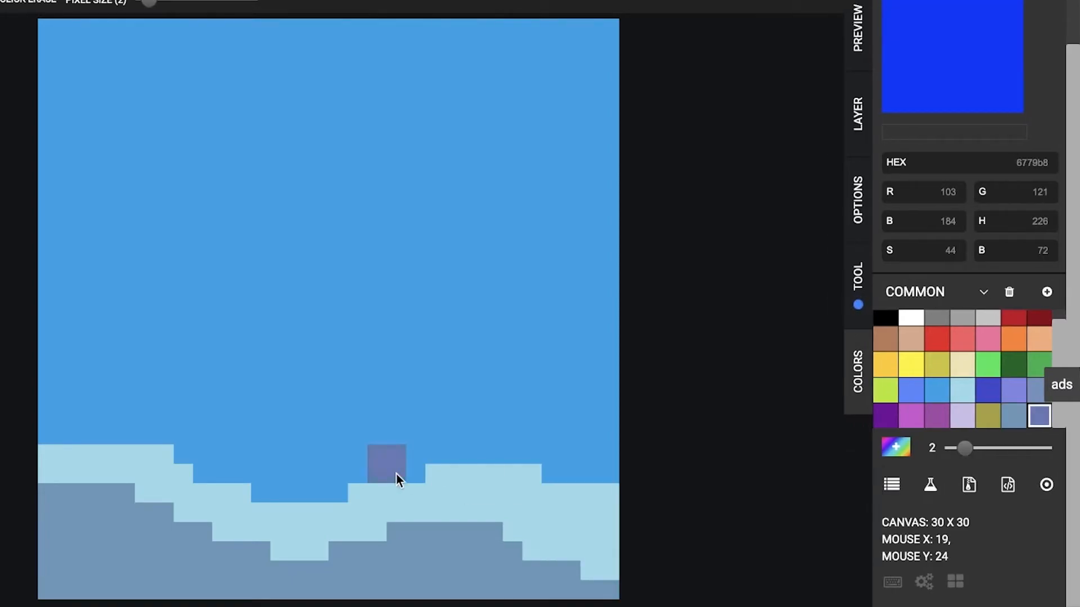
click(440, 481)
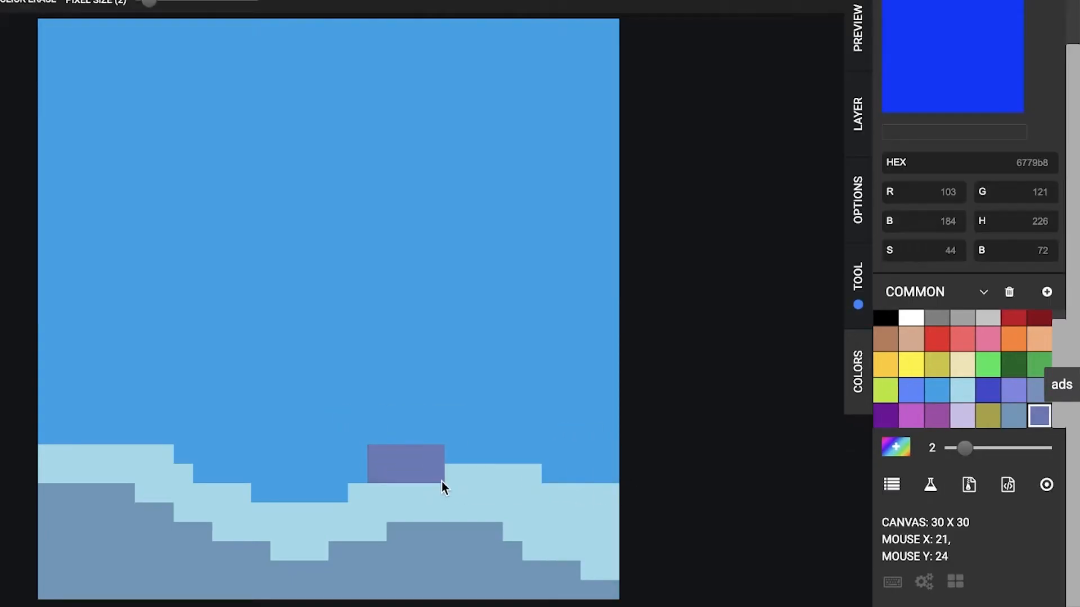
click(443, 484)
mouse_move(463, 492)
mouse_down()
mouse_move(376, 469)
mouse_move(348, 477)
mouse_move(622, 419)
mouse_up()
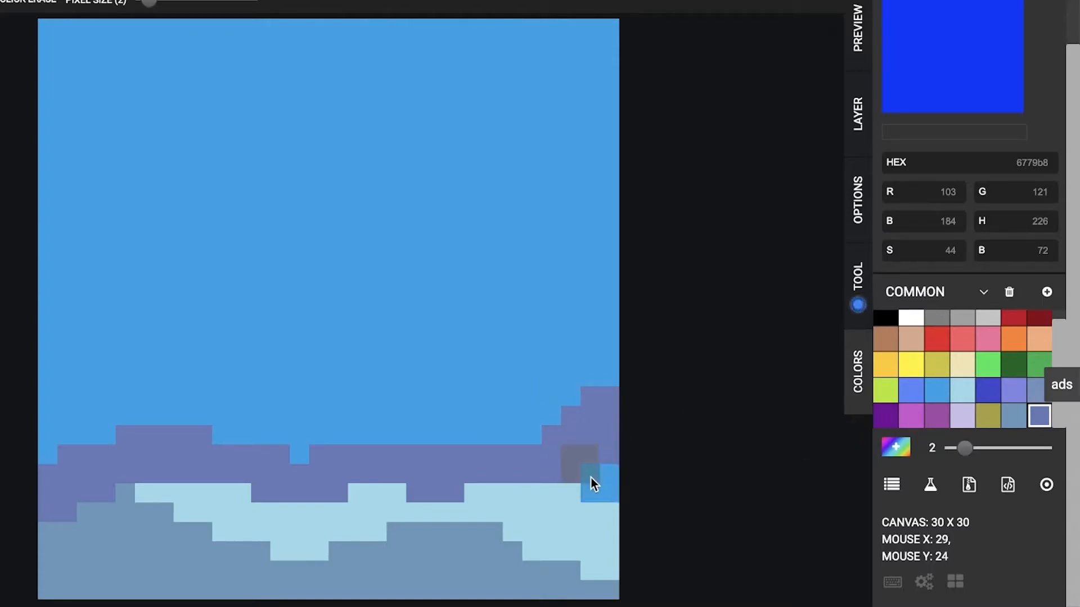
click(1013, 417)
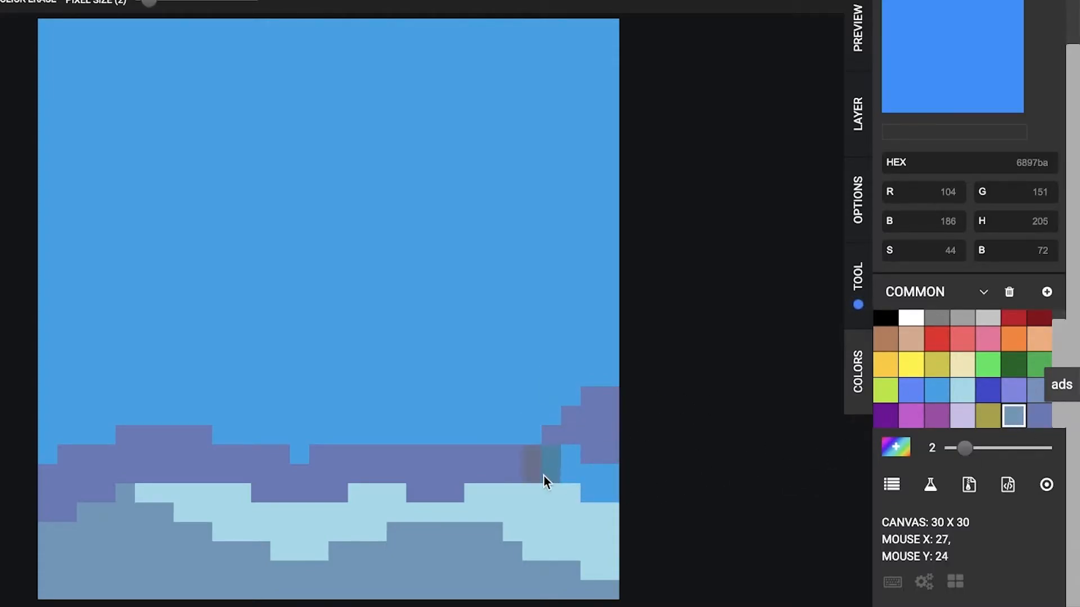
click(602, 488)
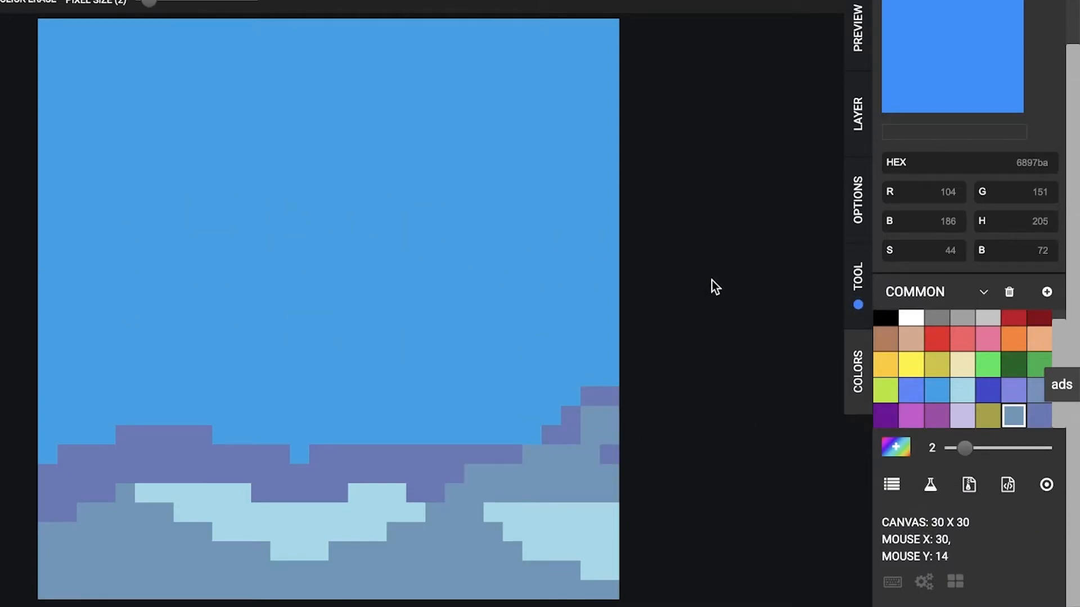
Set the pencil's pixel size to 1 and draw a peach sun, about 5 pixels wide, on Layer 1 at the ridge's left end
click(869, 47)
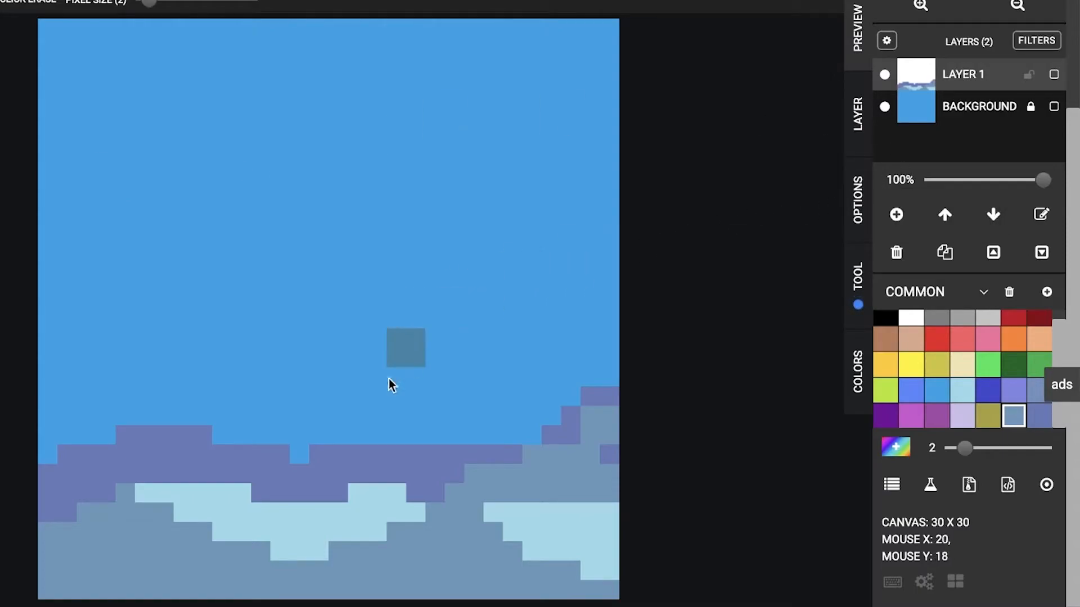
click(923, 388)
click(912, 366)
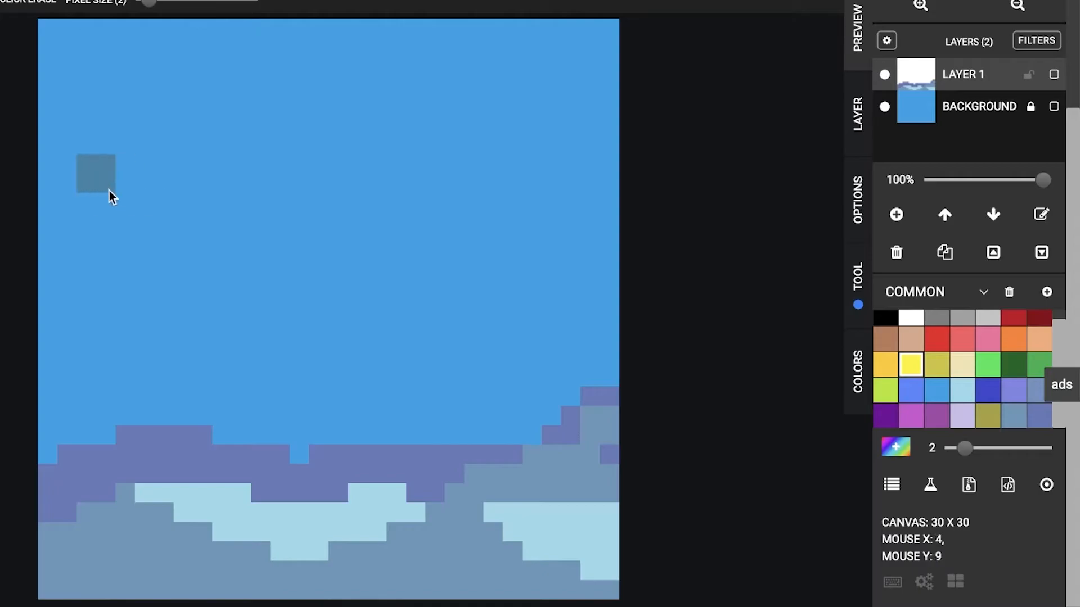
scroll(149, 25, up, 1)
click(138, 22)
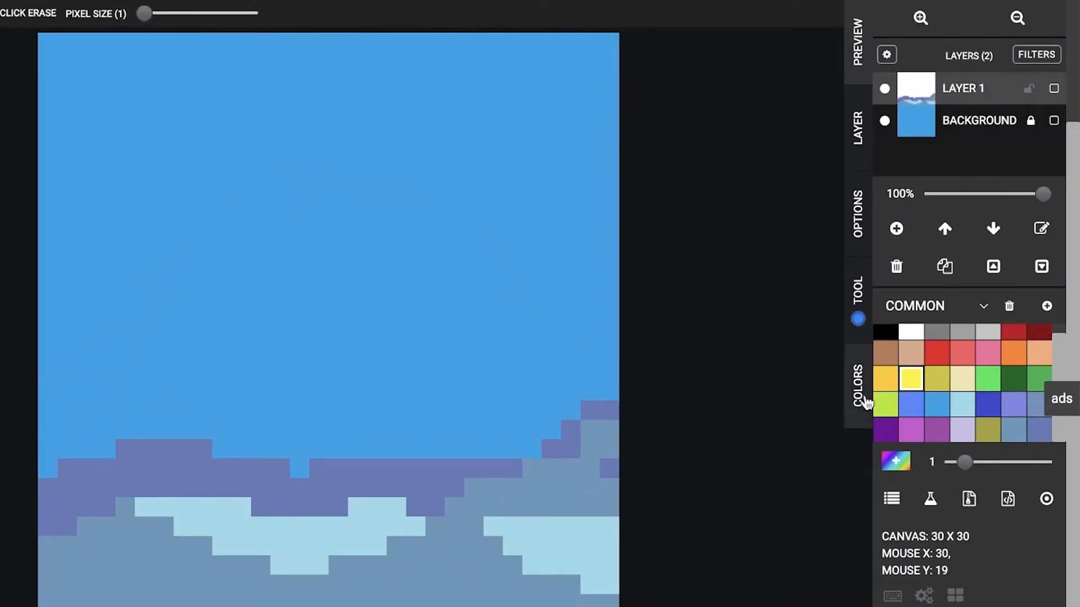
click(1039, 353)
mouse_move(106, 410)
mouse_down()
mouse_move(67, 389)
mouse_move(68, 407)
mouse_move(93, 413)
mouse_move(88, 432)
mouse_move(127, 429)
mouse_up()
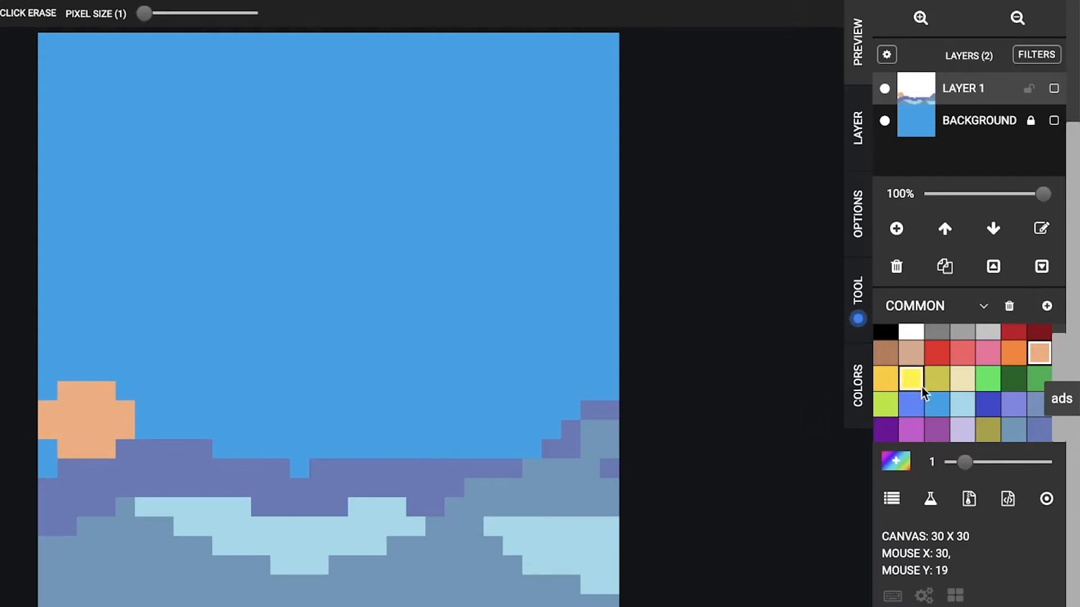
Shade the peach sun with orange pixels on its top row, left side, lower left and right edge
click(1013, 353)
click(50, 425)
click(69, 452)
drag(70, 393, 106, 392)
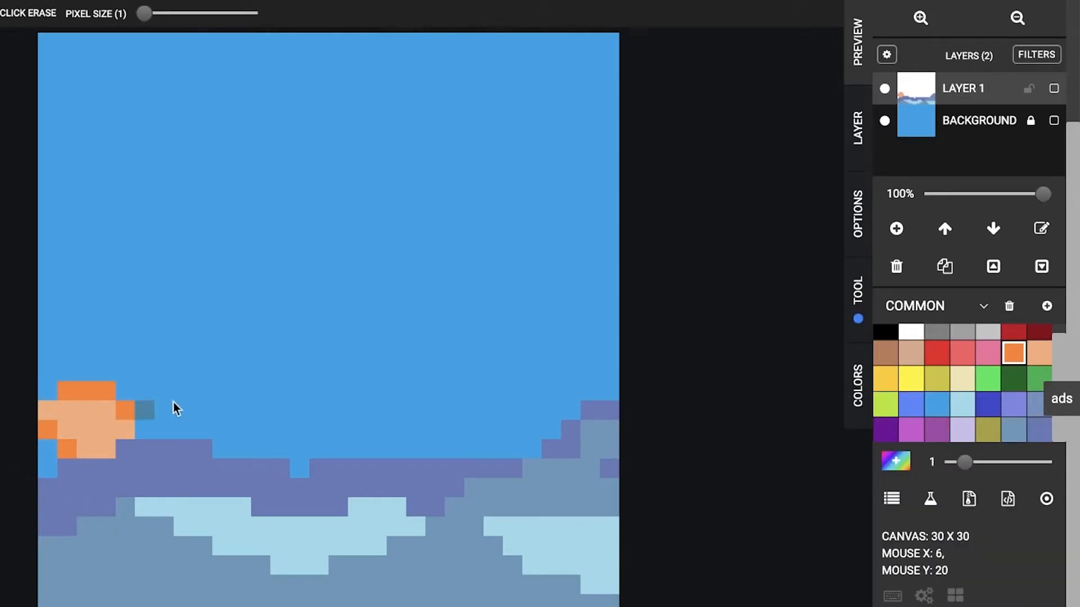
click(118, 410)
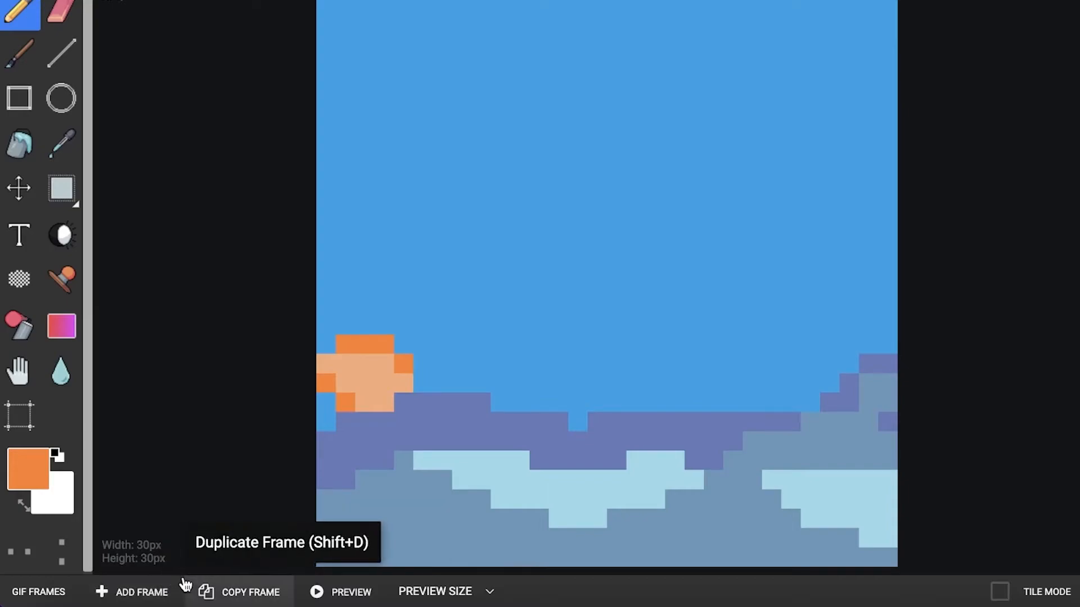
Duplicate the drawing as a second GIF frame, compare it with frame 1 and leave frame 2 active
click(204, 591)
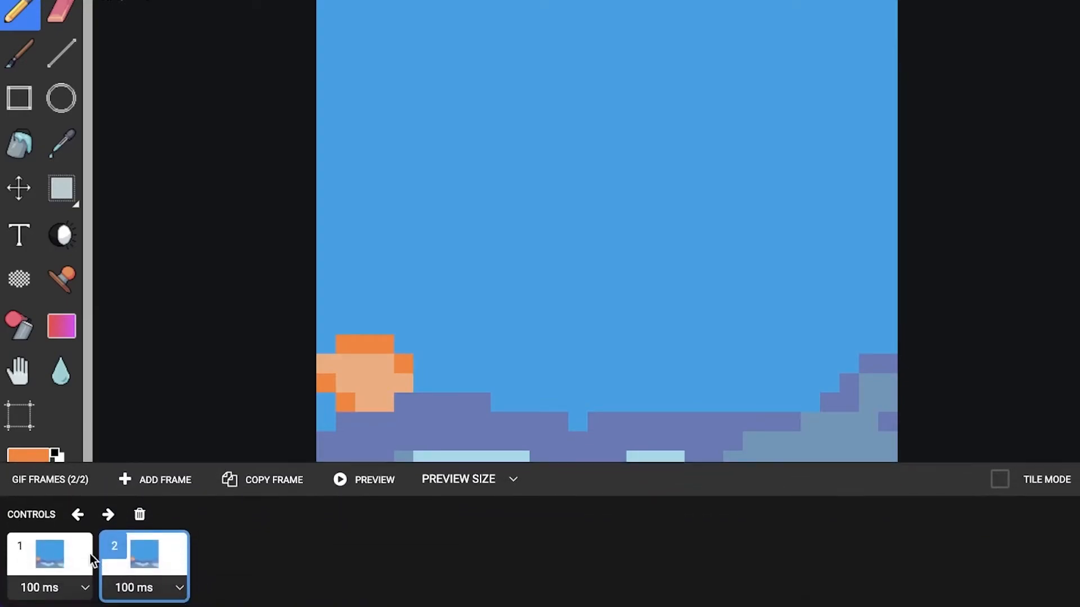
click(56, 557)
click(136, 567)
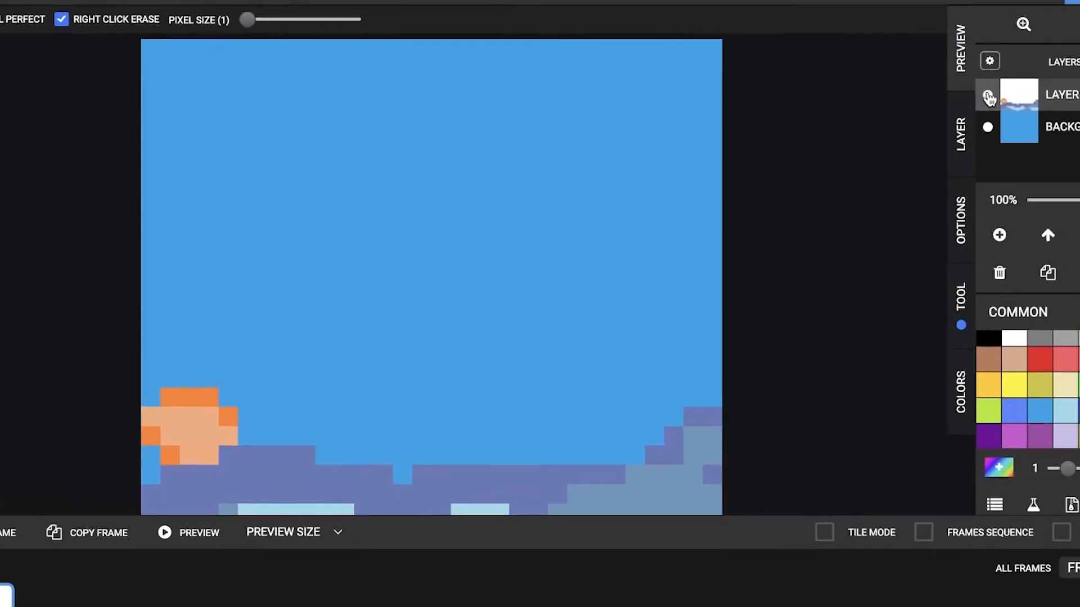
Hide and show Layer 1, and review the layer tools and the global drawing options
click(886, 127)
click(885, 127)
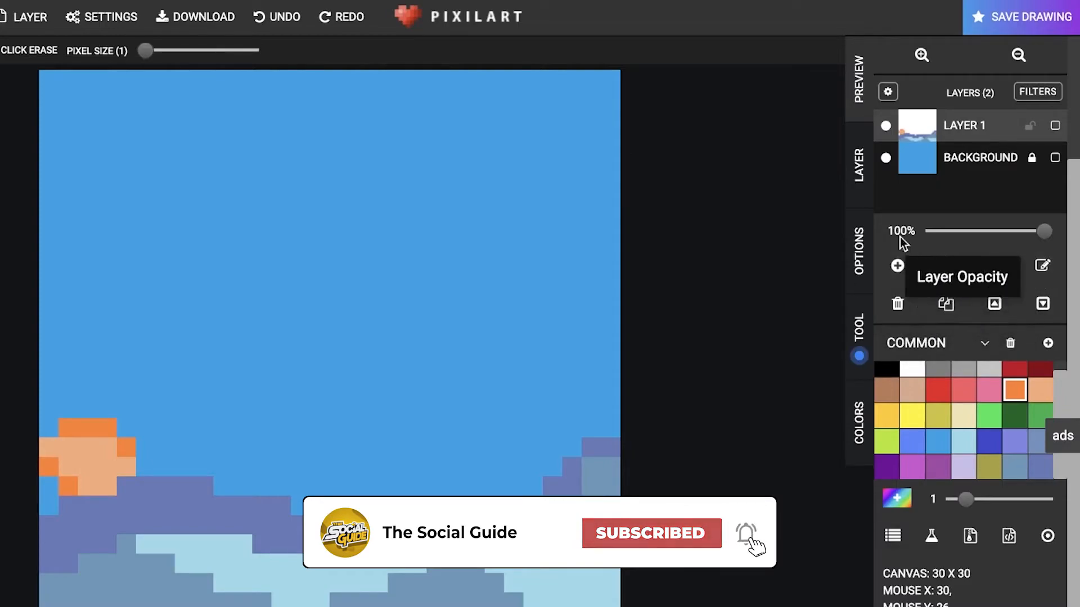
click(868, 156)
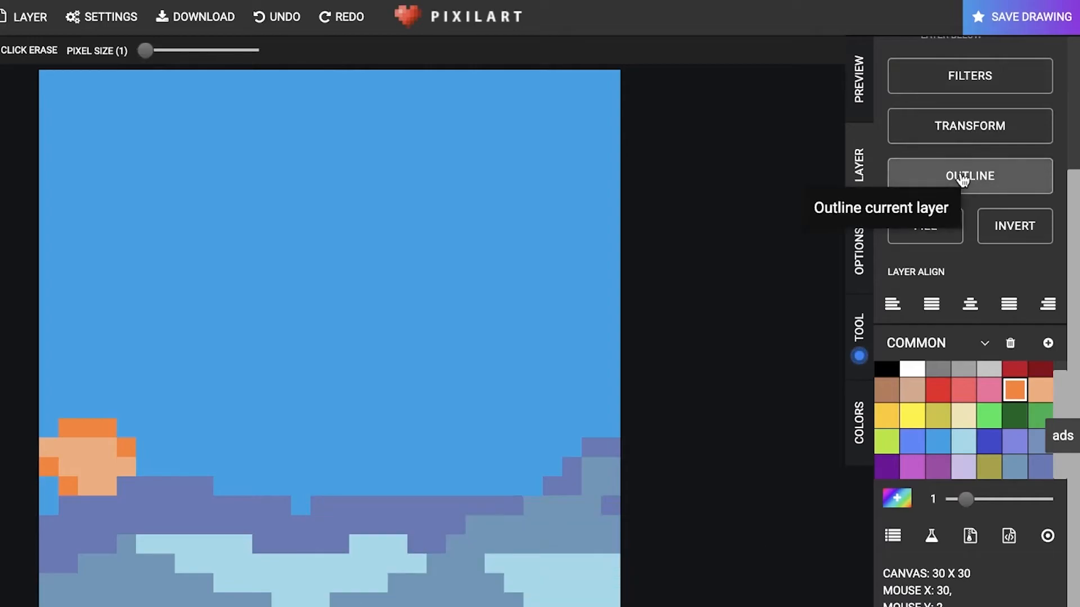
click(860, 244)
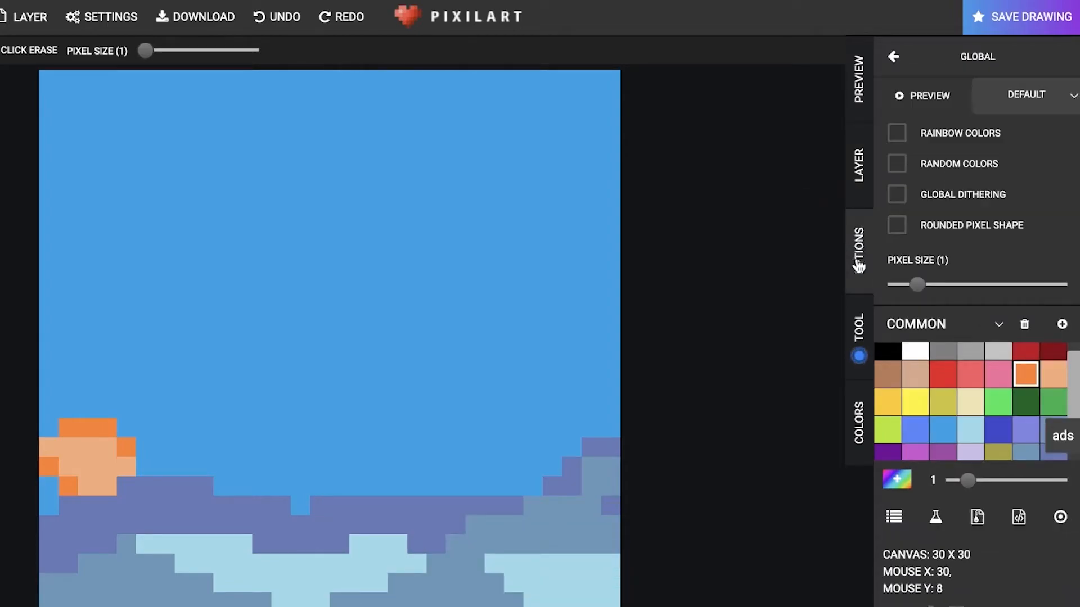
click(856, 87)
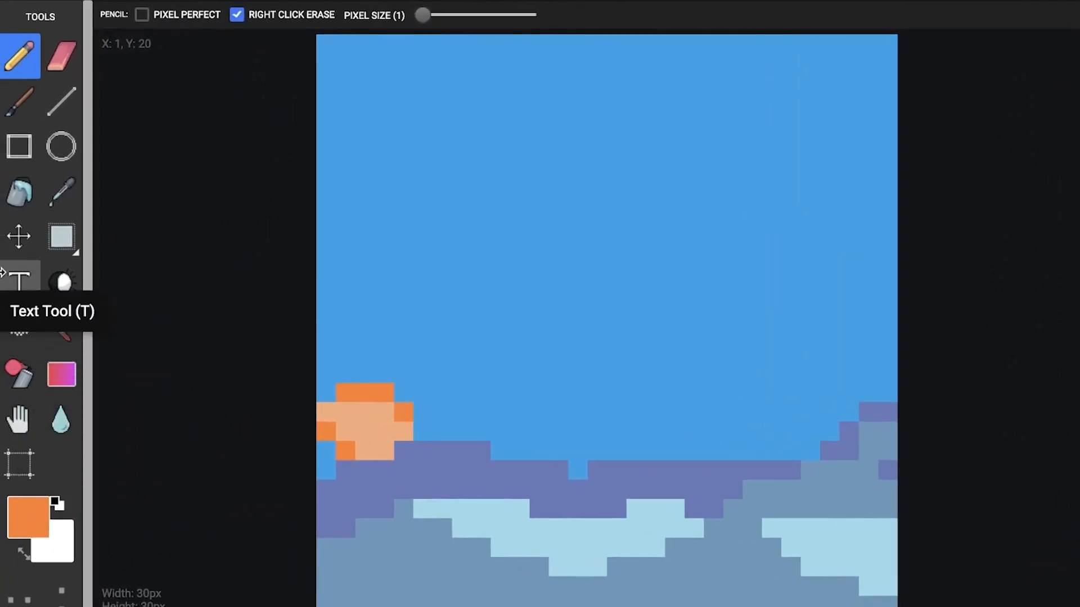
Try to shift the sun in frame 2 with the Move tool
click(6, 229)
mouse_move(333, 374)
mouse_down()
mouse_move(412, 386)
mouse_move(329, 369)
mouse_up()
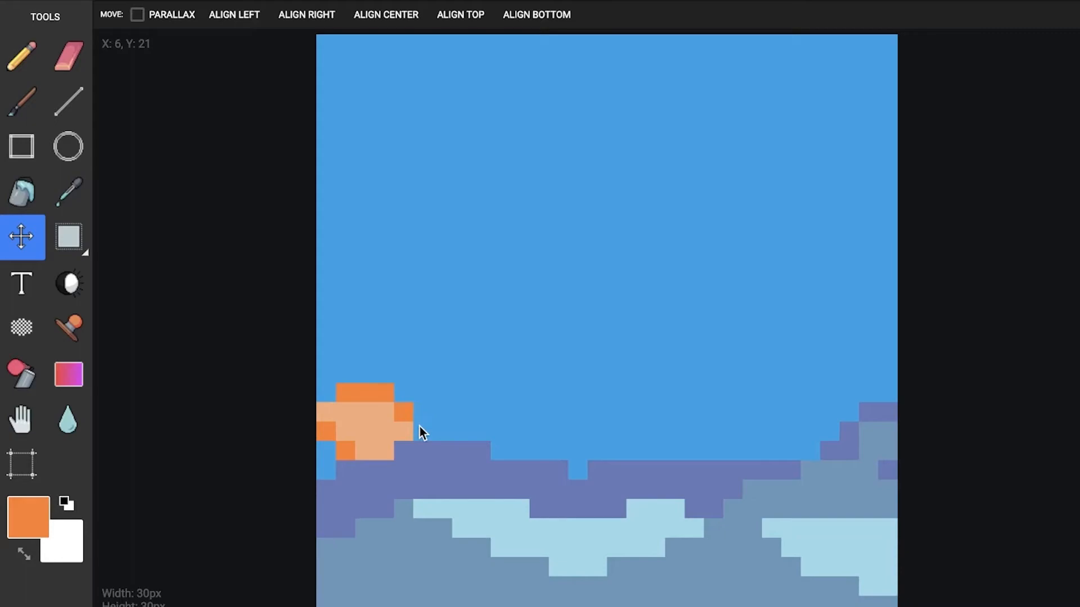
click(67, 55)
Erase the sun in frame 2 and draw a solid orange sun about 6 pixels wide, higher and further right above the ridge
click(22, 55)
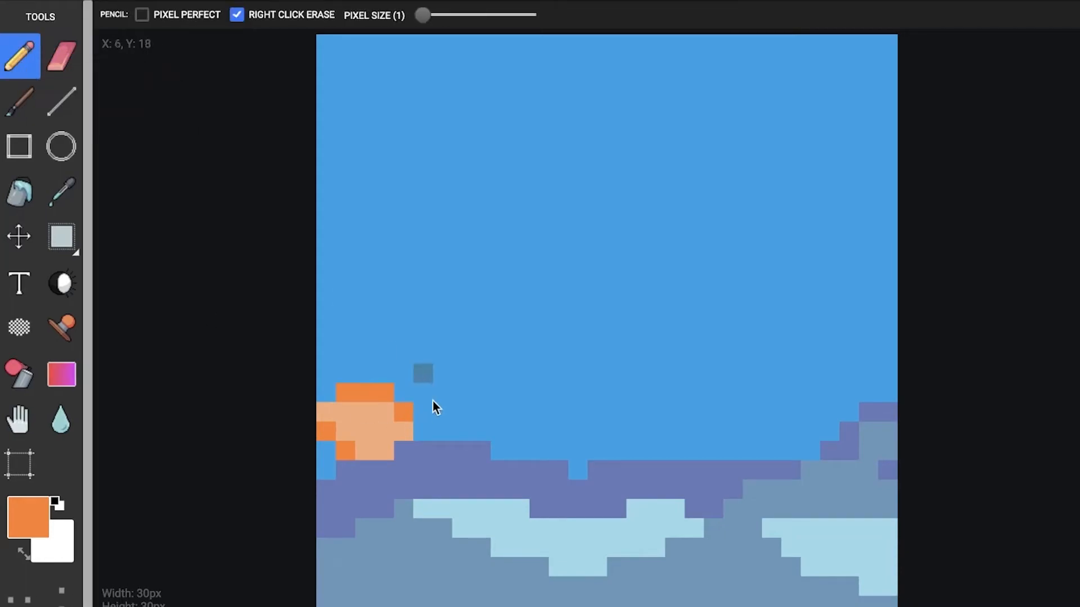
drag(383, 425, 390, 387)
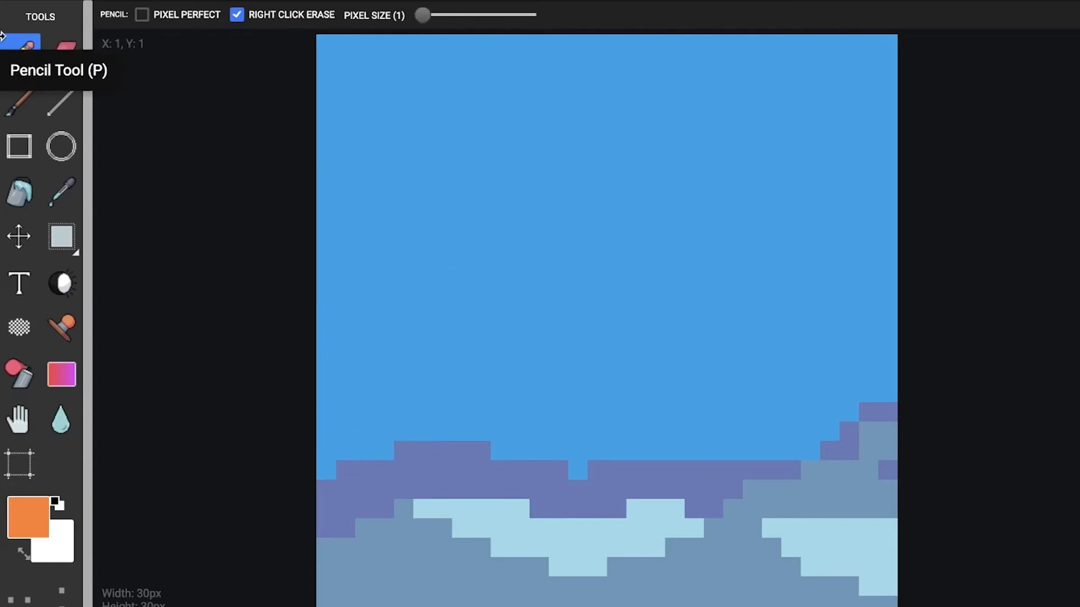
drag(442, 296, 457, 281)
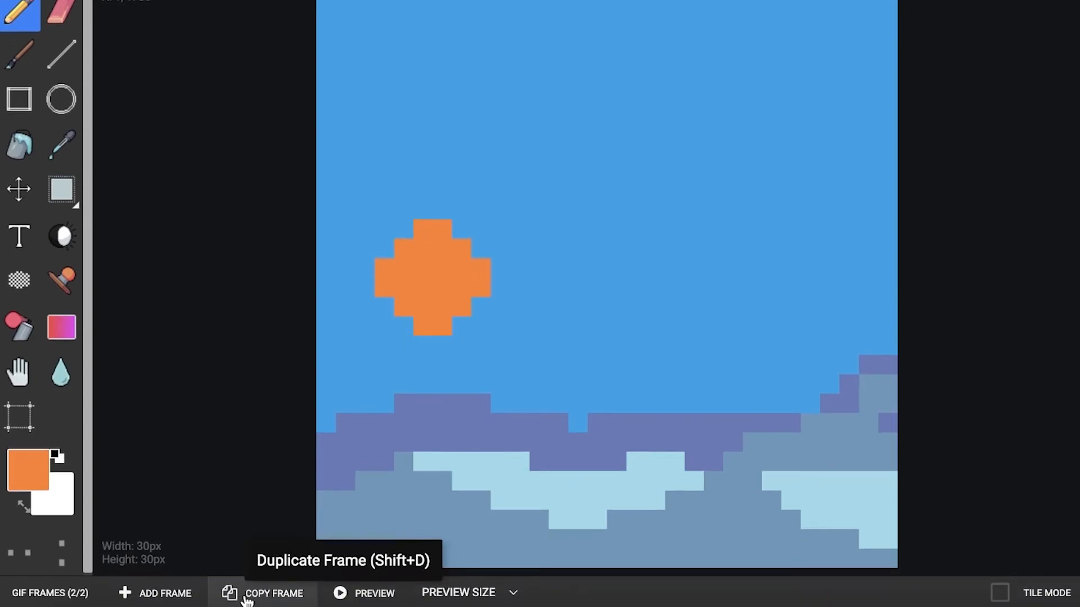
Duplicate frame 2 as a third GIF frame, look through the frames and leave frame 3 active
click(246, 596)
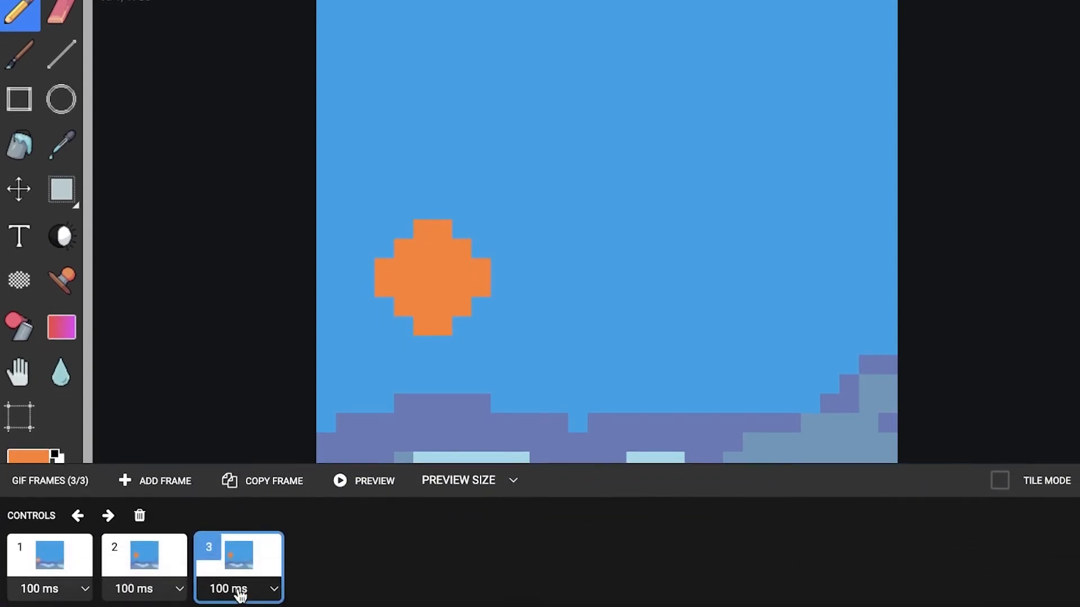
click(90, 567)
click(170, 560)
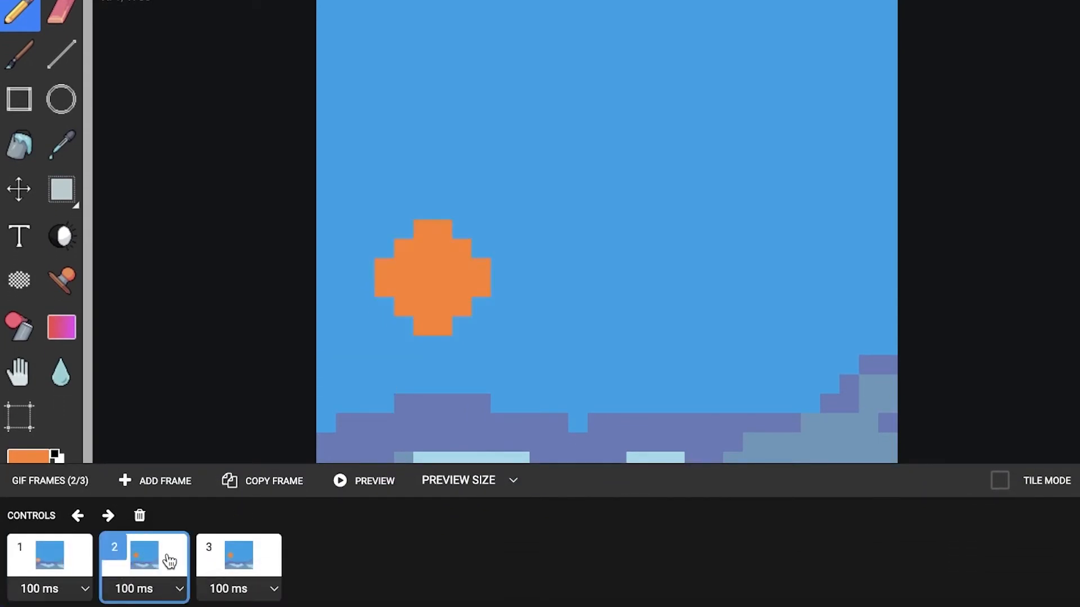
click(259, 569)
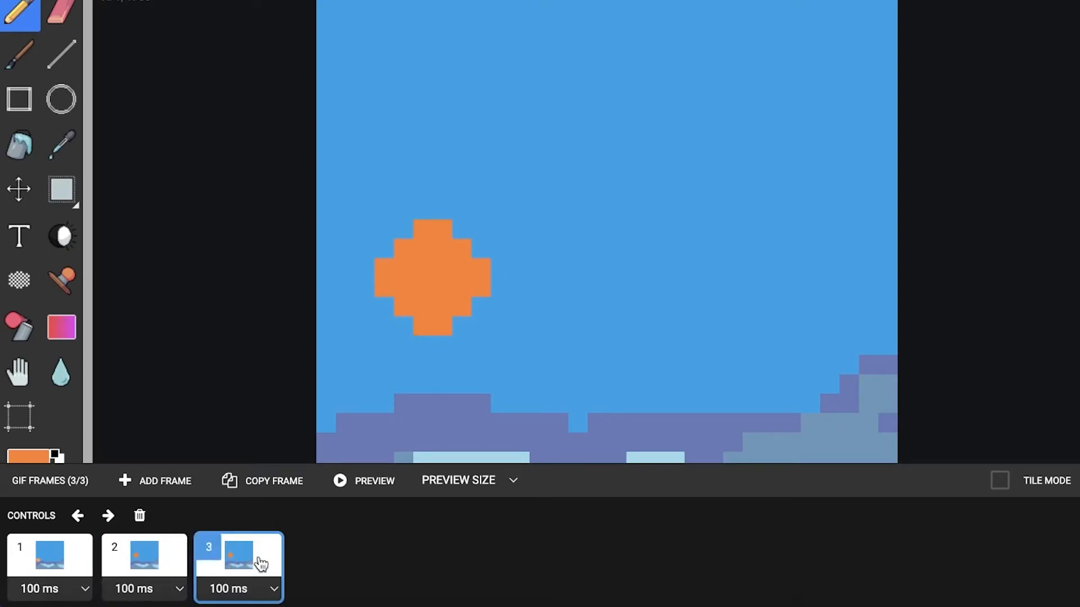
Replace the sun in frame 3 with an orange one about 5 pixels wide, higher and further right, and add yellow accents
mouse_move(497, 318)
mouse_down()
mouse_move(474, 275)
mouse_move(462, 284)
mouse_move(393, 159)
mouse_up()
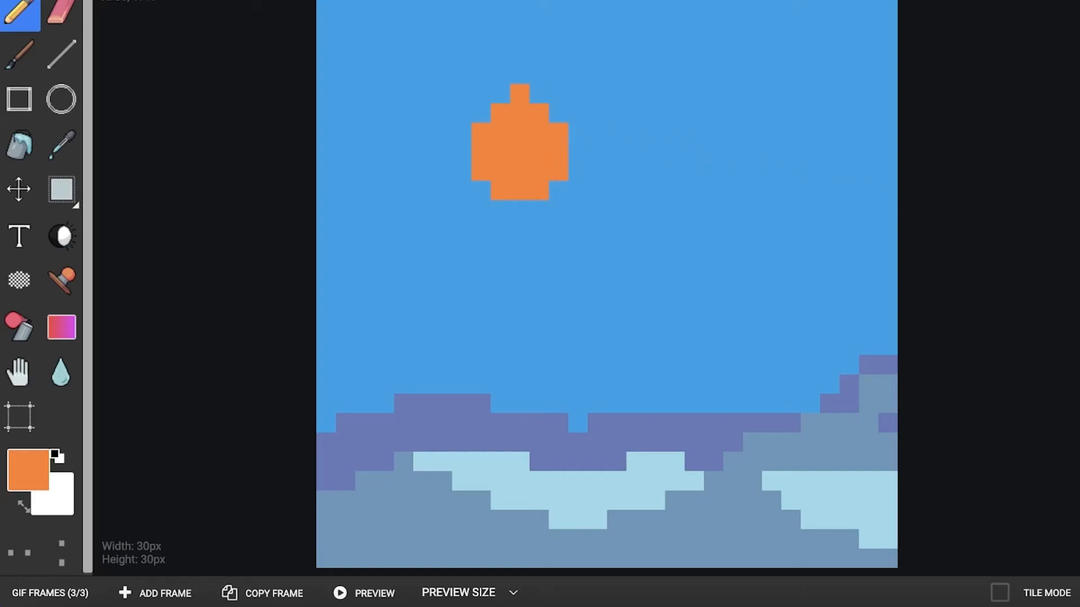
click(1077, 382)
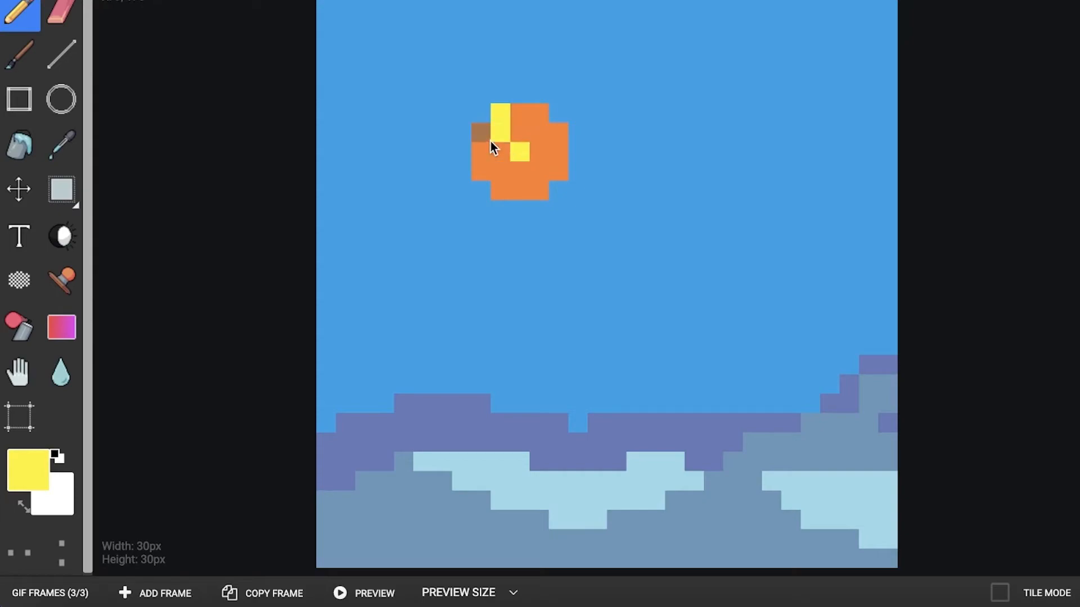
drag(519, 190, 540, 190)
click(558, 133)
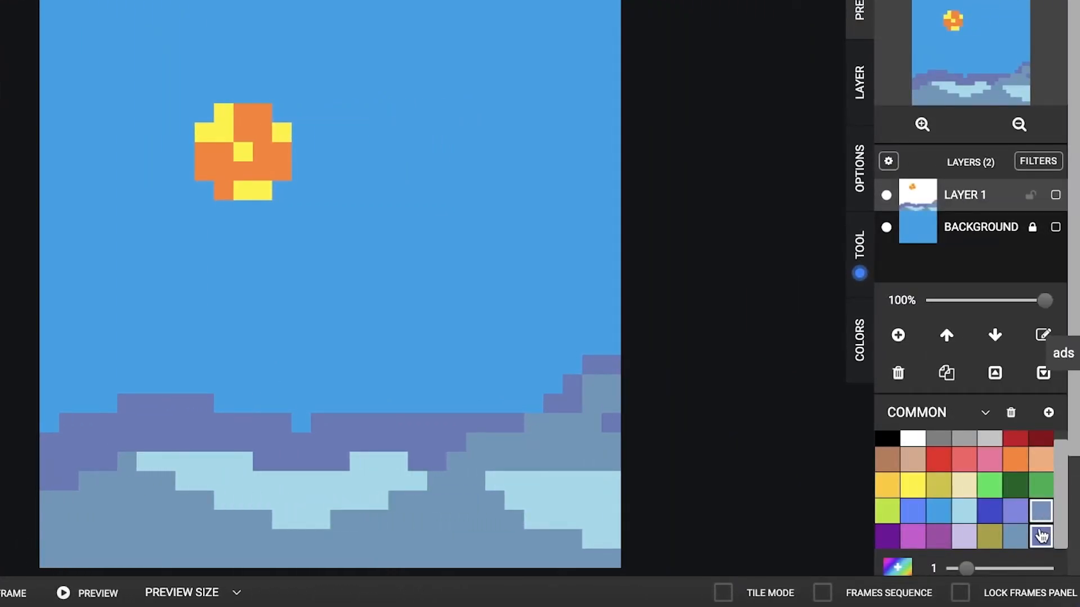
Paint gray-blue 6897ba strokes over the light blue patches and the ridge's right half in frame 3
click(1007, 541)
mouse_move(198, 518)
mouse_down()
mouse_move(444, 430)
mouse_move(505, 424)
mouse_move(582, 392)
mouse_up()
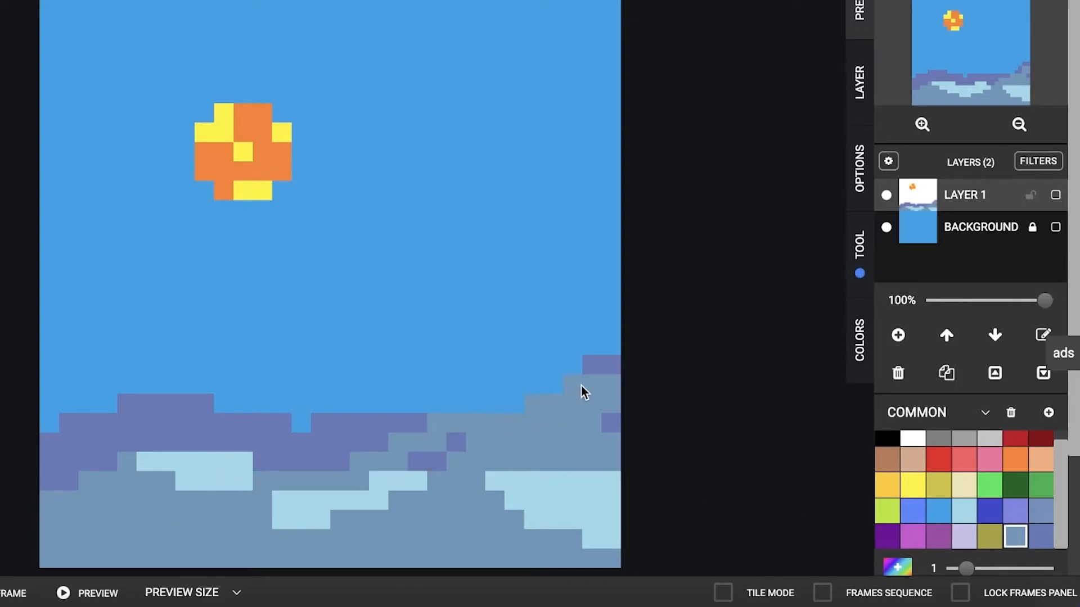
Cover the ridge's right half in frame 3 with 4-pixel gray-blue strokes and repaint it with a purple diagonal slope and light blue crest
click(966, 568)
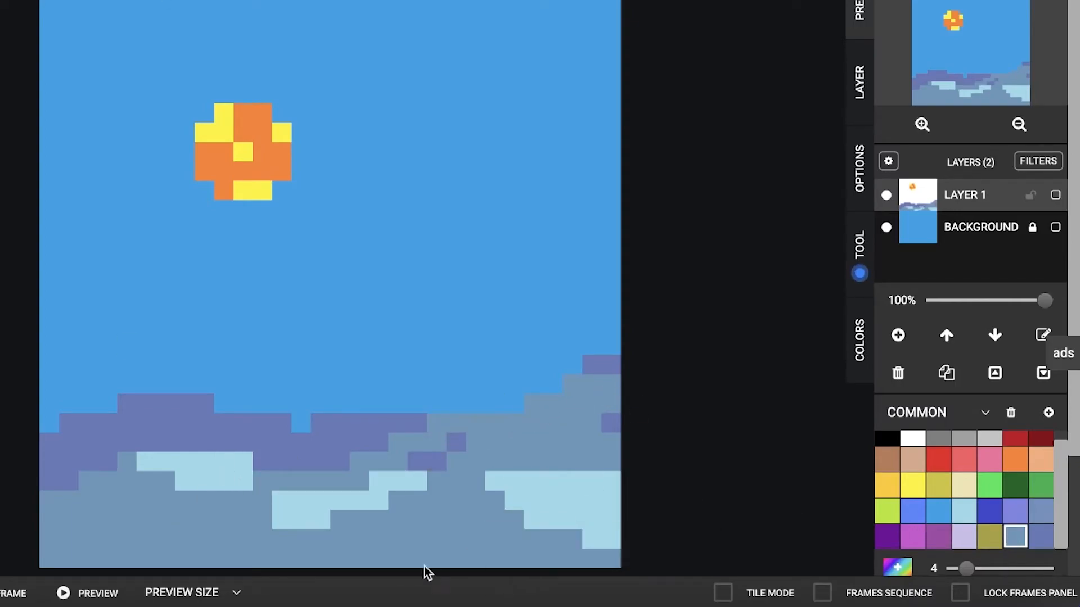
mouse_move(275, 535)
mouse_down()
mouse_move(367, 520)
mouse_move(512, 435)
mouse_move(642, 427)
mouse_move(623, 399)
mouse_move(556, 522)
mouse_move(598, 509)
mouse_move(624, 547)
mouse_up()
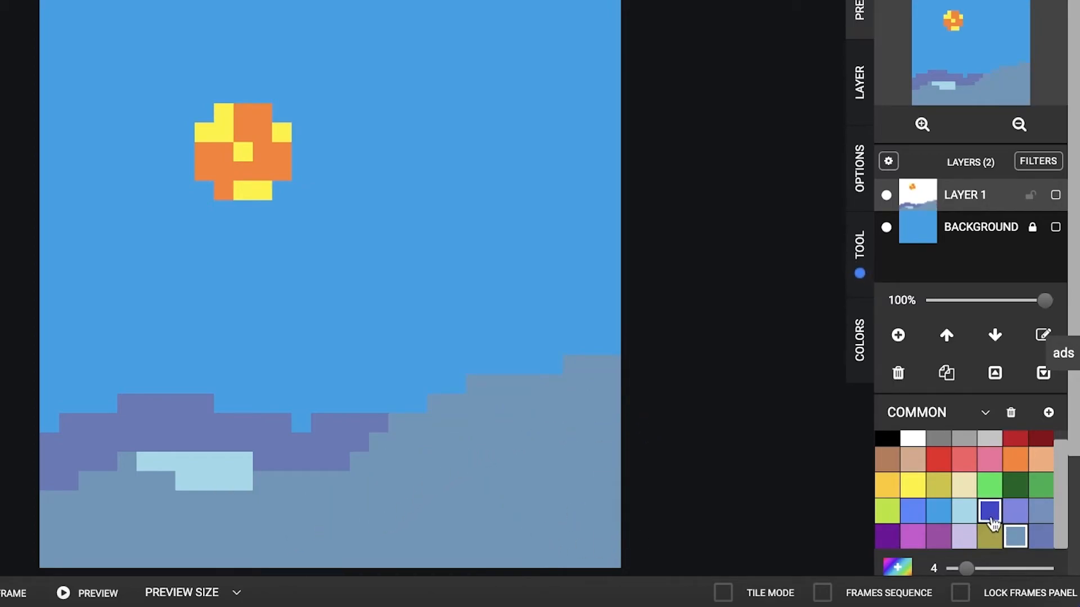
click(1015, 511)
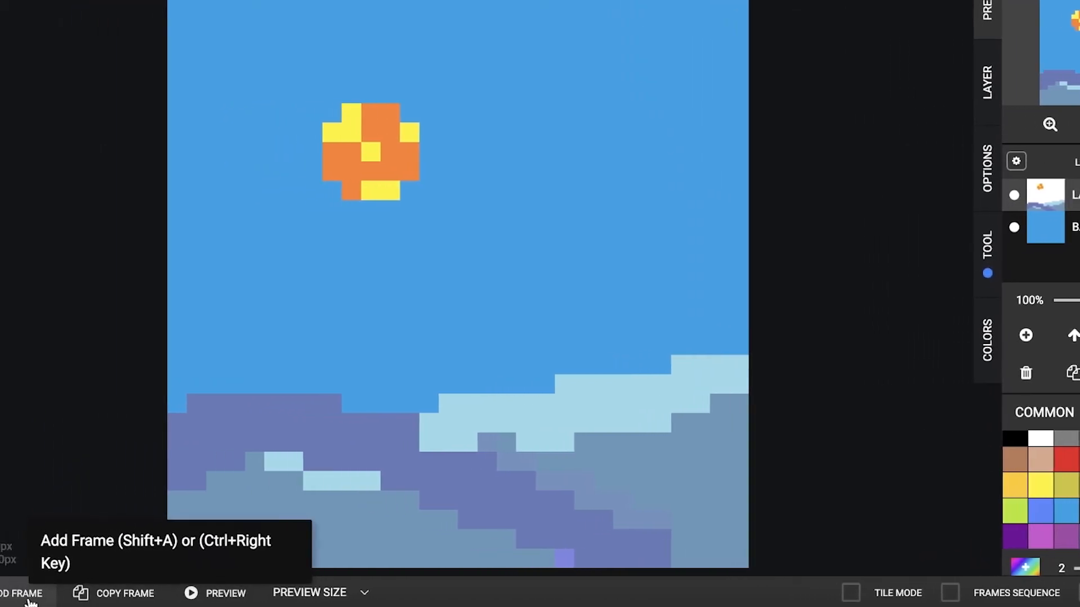
Preview the three-frame animation and return to the canvas
click(163, 594)
click(529, 596)
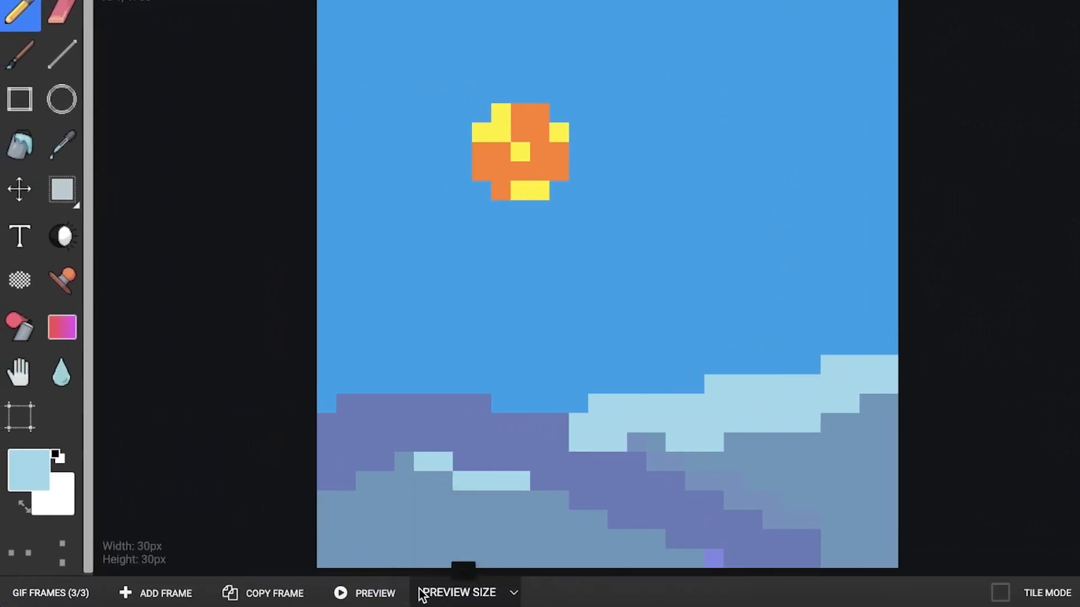
click(358, 594)
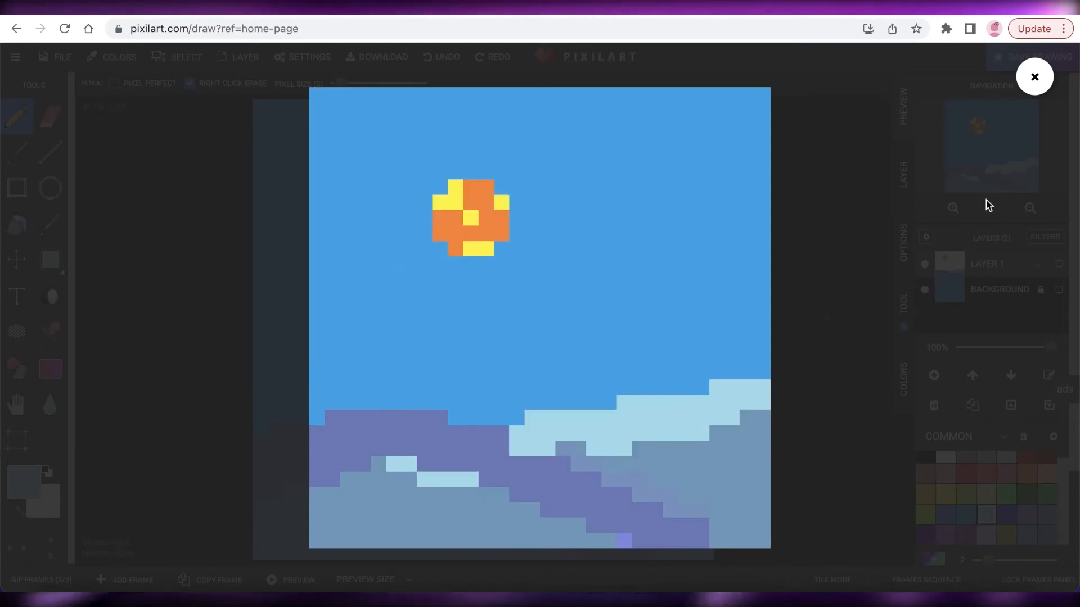
click(1035, 77)
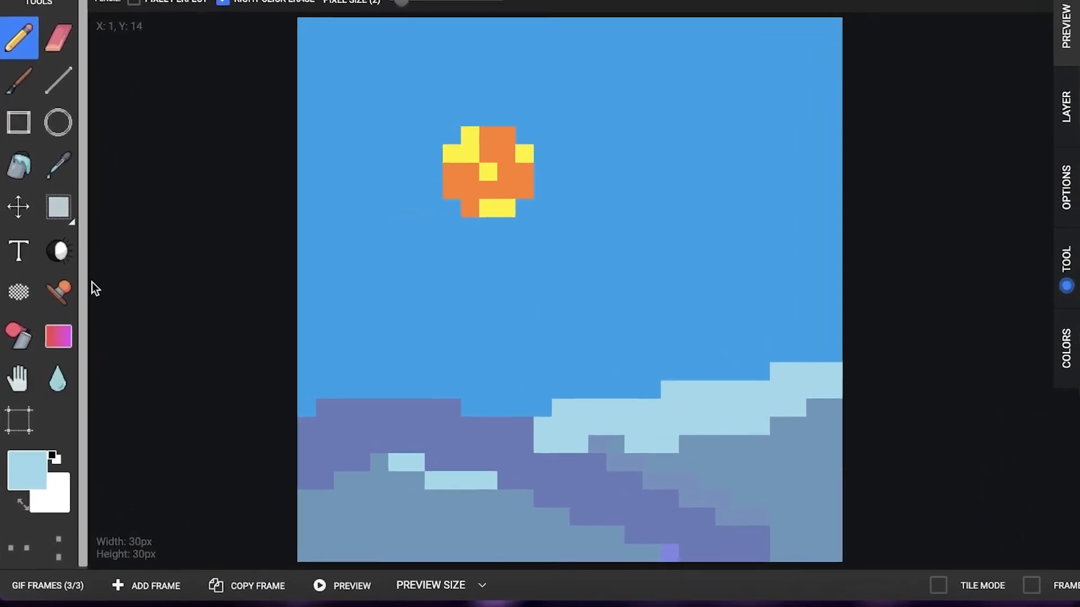
Duplicate frame 3 as a fourth GIF frame and replace its sun with a solid yellow one about 8 pixels wide, higher and further right
click(231, 586)
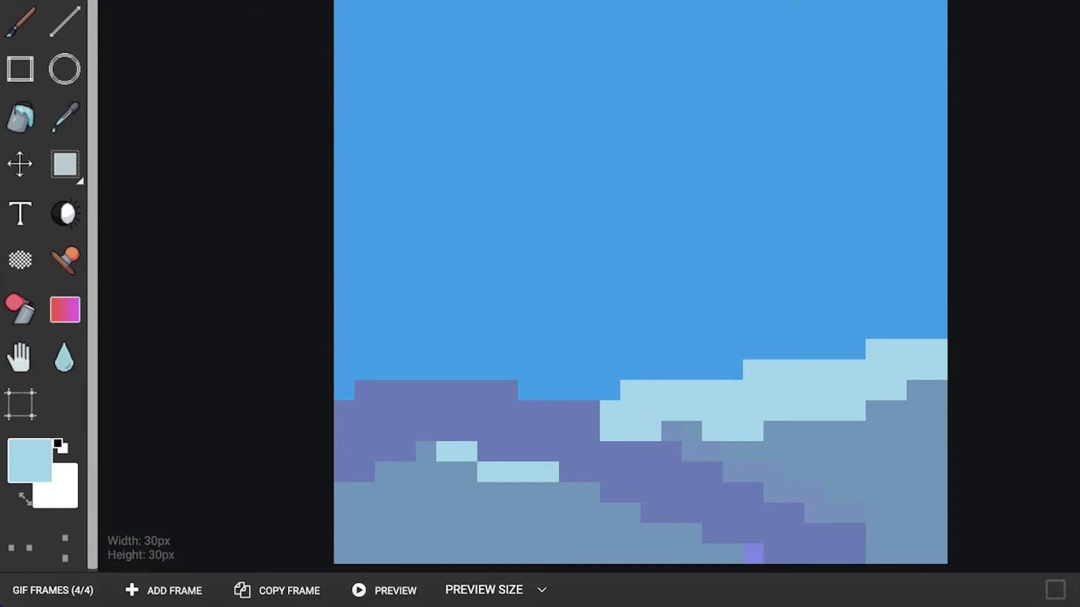
mouse_move(580, 104)
mouse_down()
mouse_move(667, 87)
mouse_move(647, 149)
mouse_up()
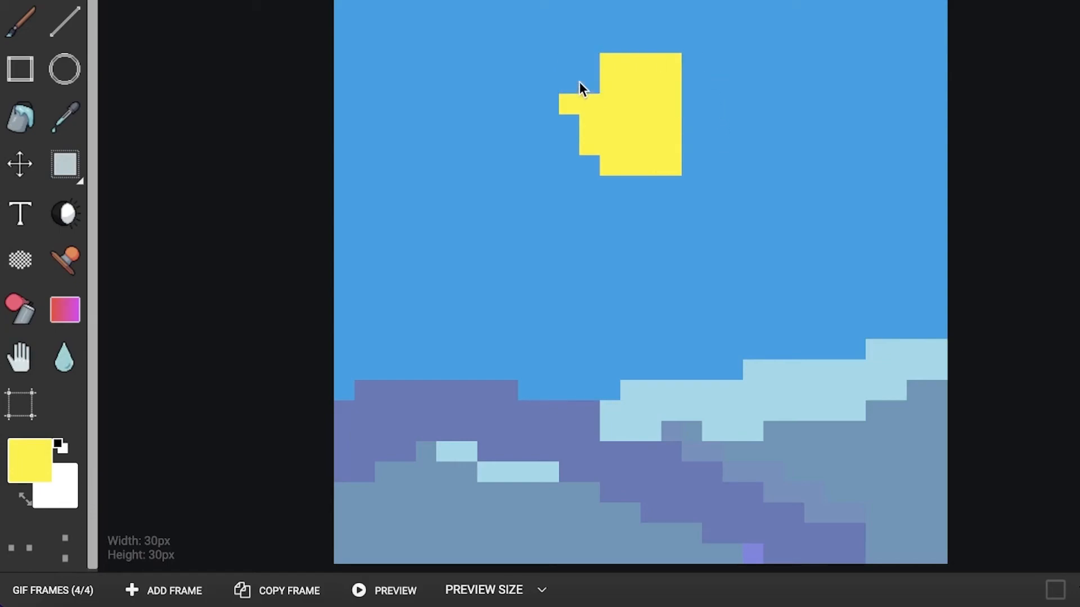
drag(564, 117, 584, 129)
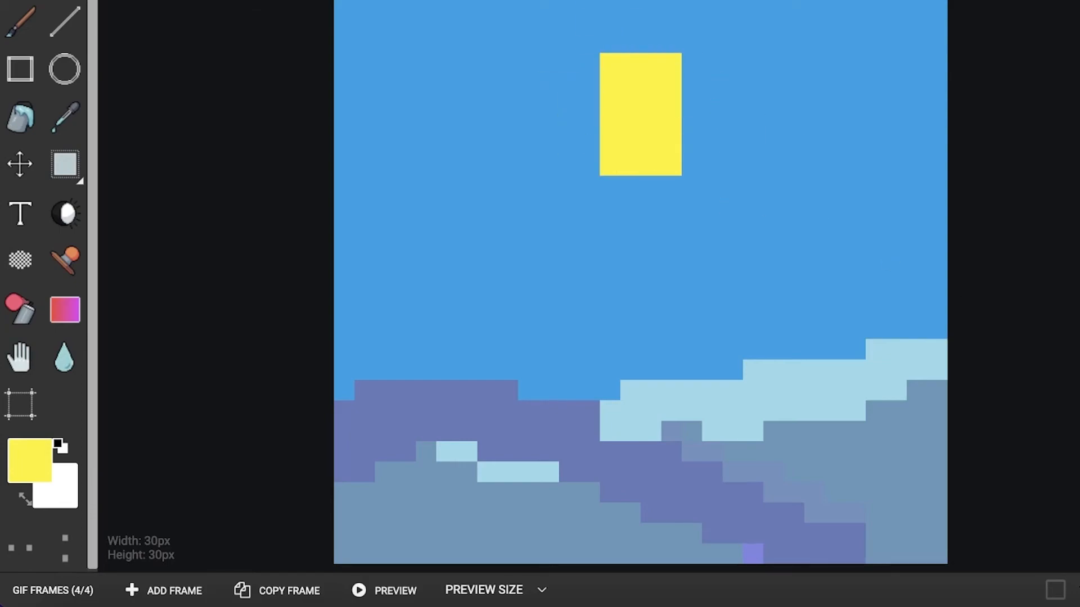
drag(630, 42, 669, 94)
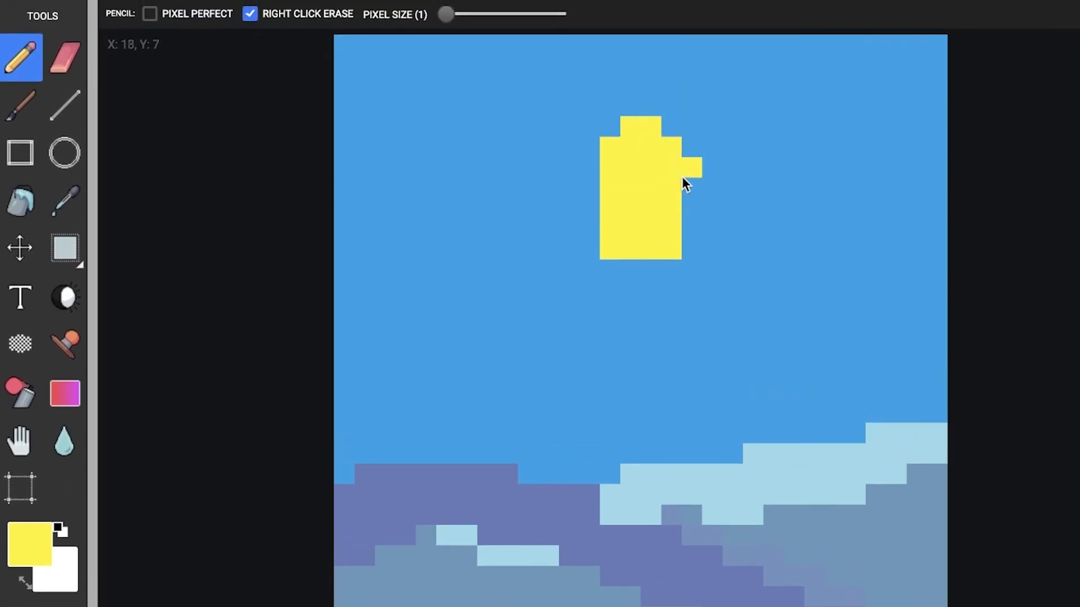
drag(641, 270, 600, 180)
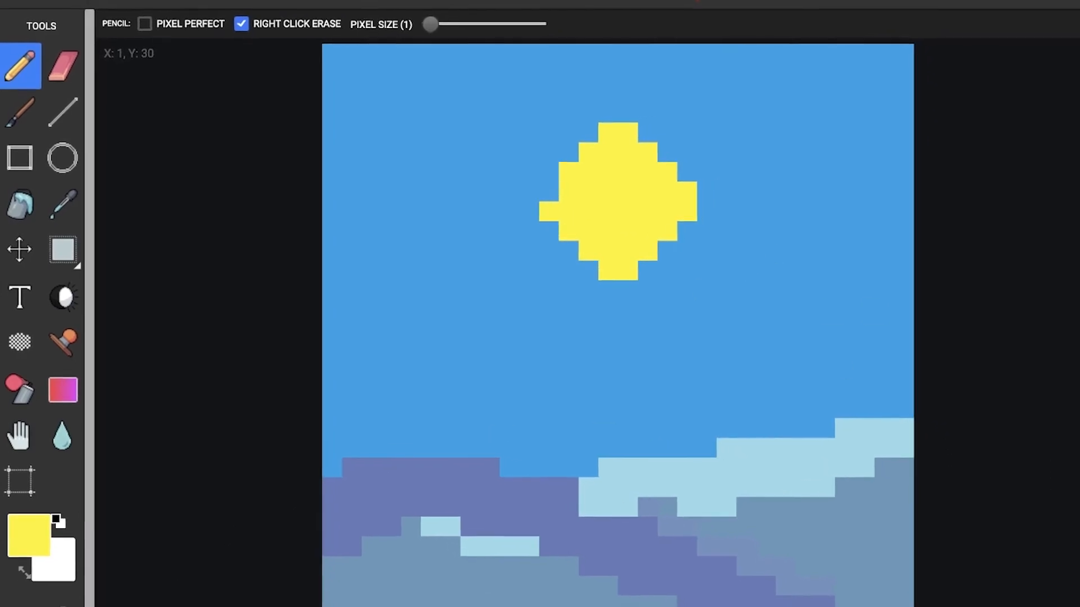
Play the four-frame animation preview to check the sun's movement, and close it
click(293, 580)
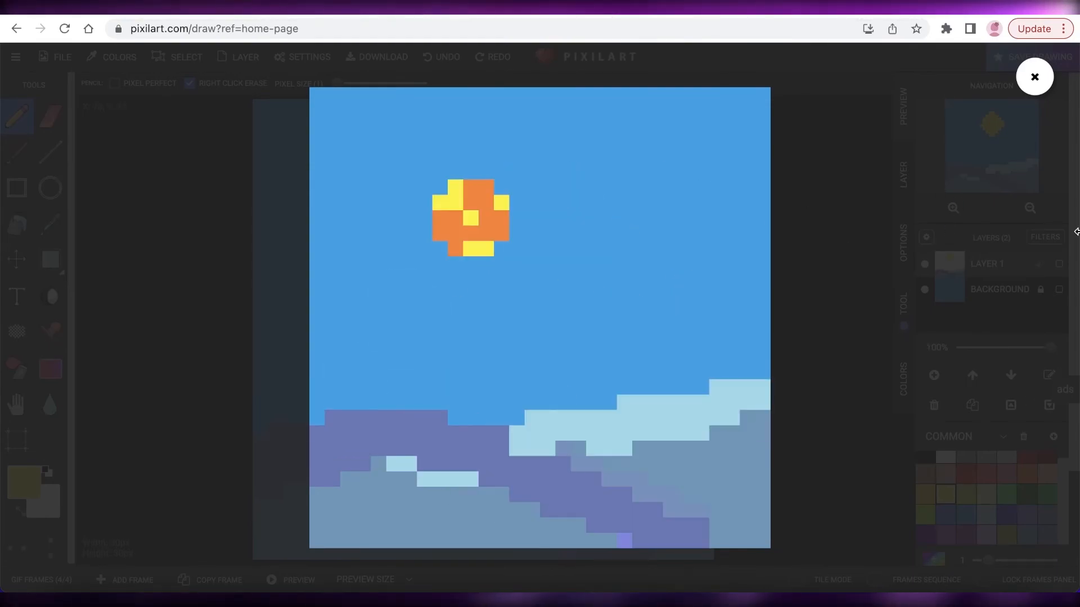
click(1034, 78)
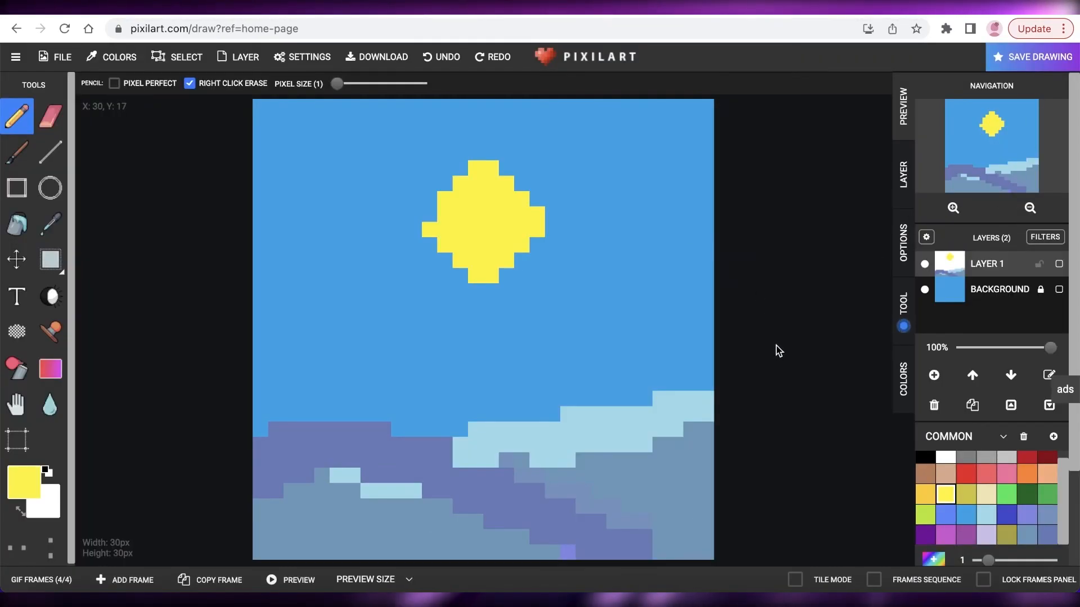